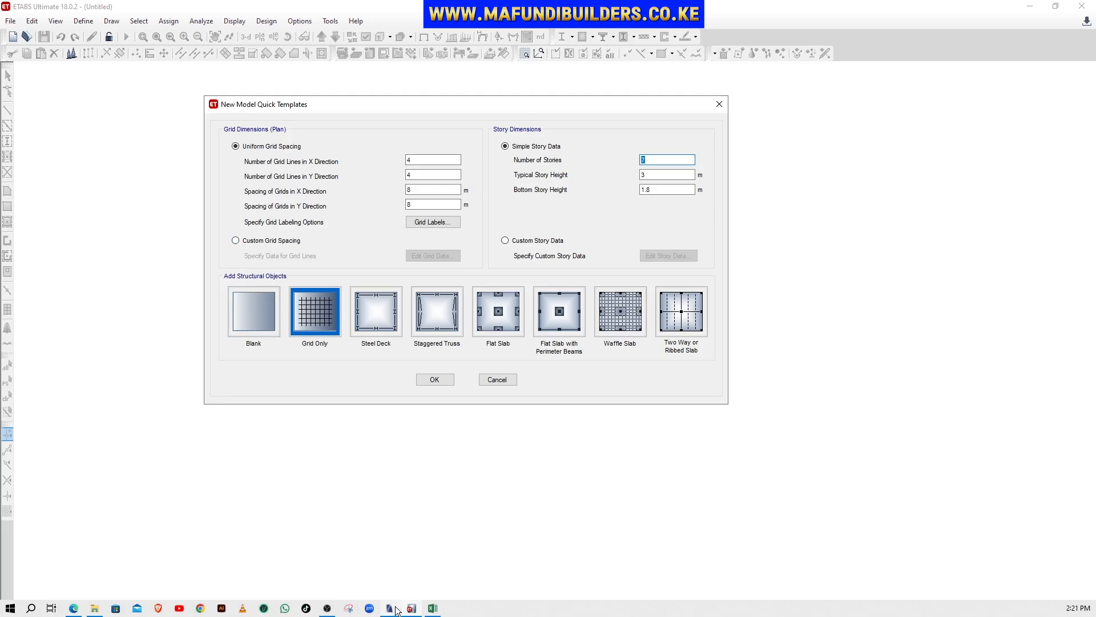
# Switch to Archicad and examine the ground floor plan's grid lines, grid spacings and structural size notes.
pyautogui.click(391, 609)
pyautogui.scroll(-3, 627, 309)
pyautogui.scroll(-1, 640, 314)
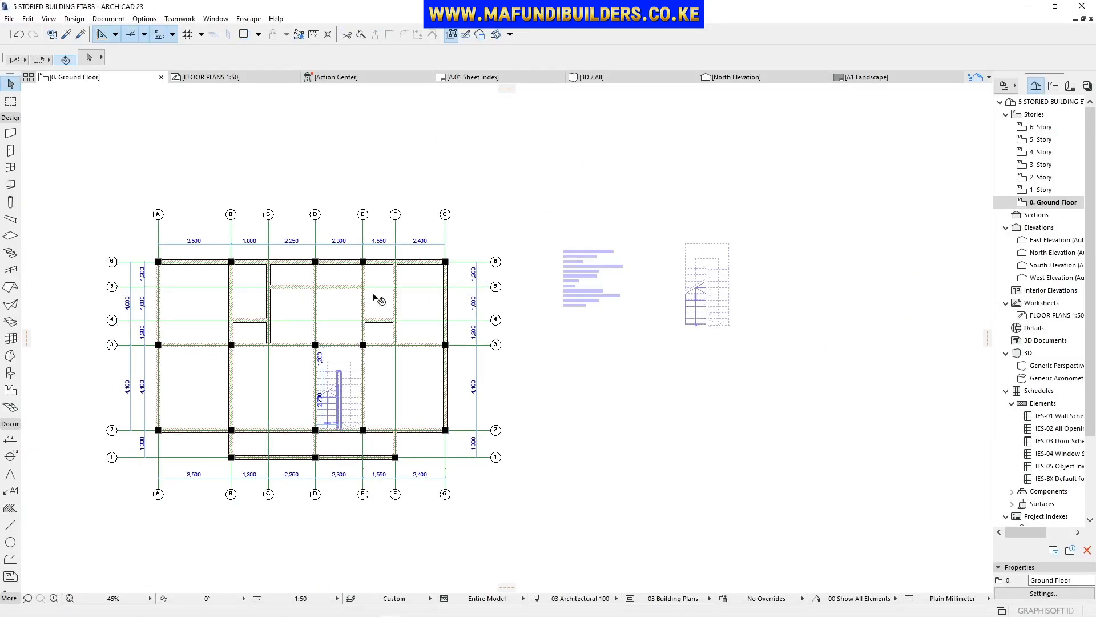
pyautogui.scroll(2, 243, 215)
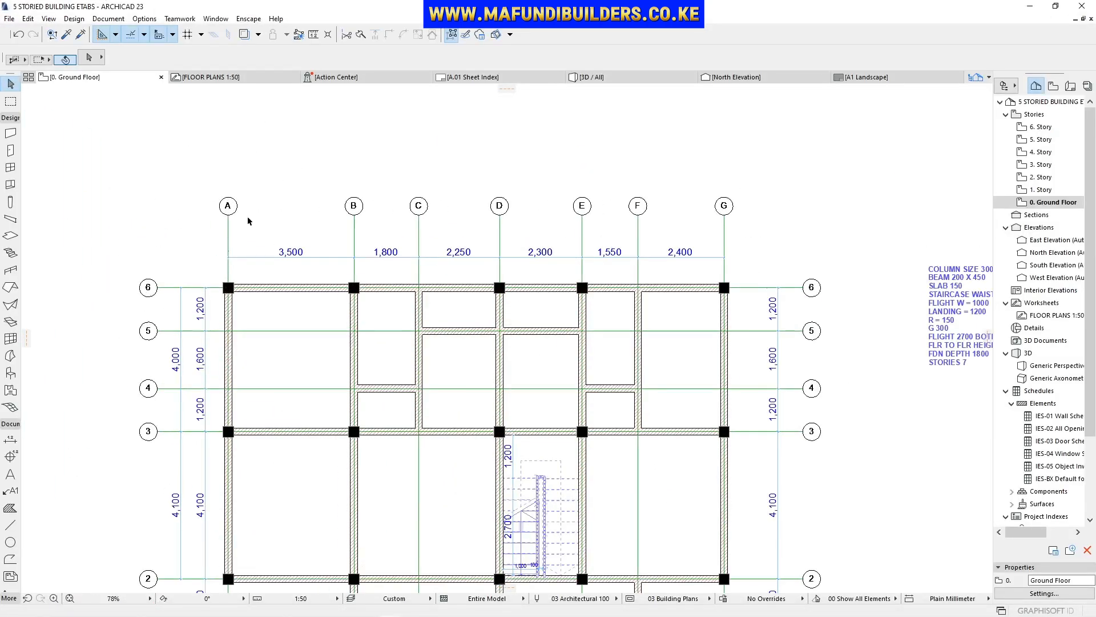
pyautogui.scroll(-2, 531, 400)
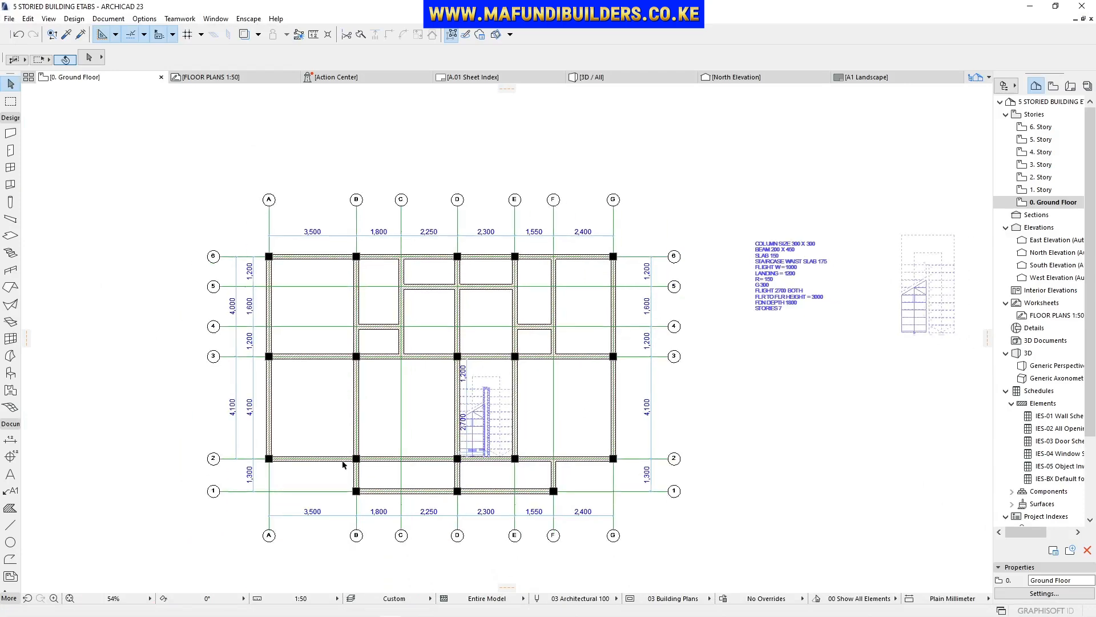
pyautogui.scroll(3, 206, 380)
pyautogui.moveTo(233, 358); pyautogui.dragTo(277, 403)
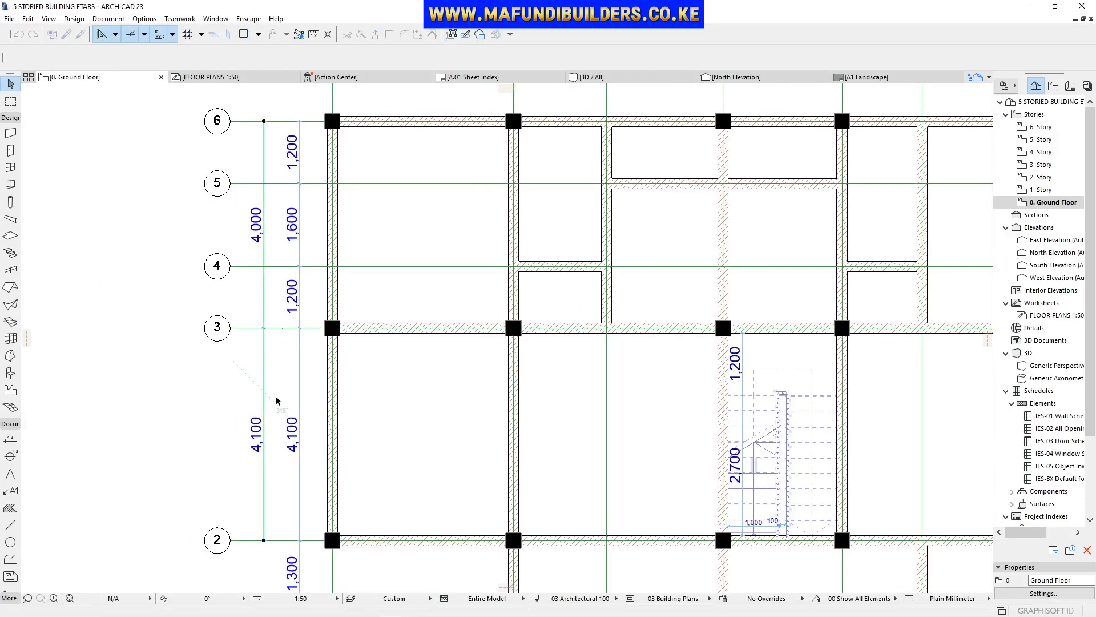
pyautogui.click(277, 401)
pyautogui.scroll(-2, 277, 400)
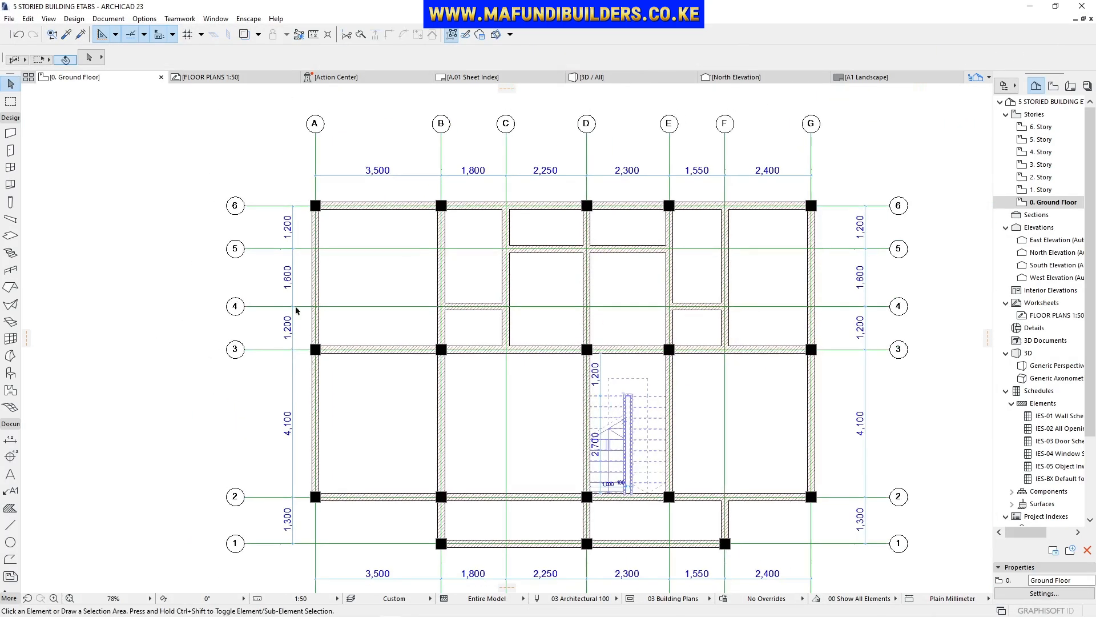
pyautogui.scroll(-1, 298, 240)
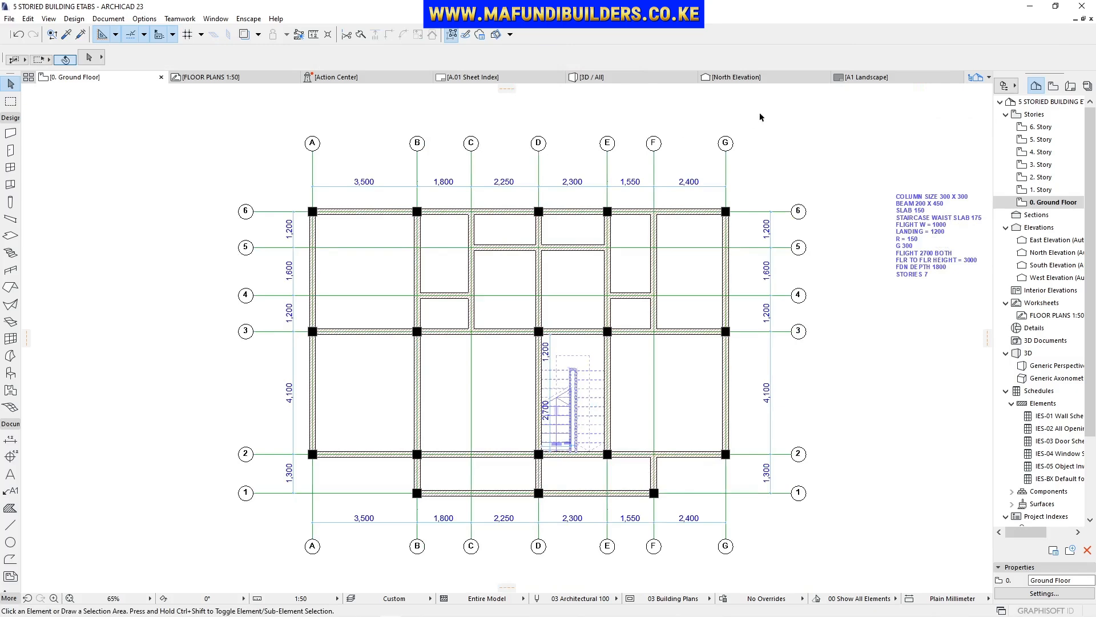
pyautogui.scroll(2, 484, 180)
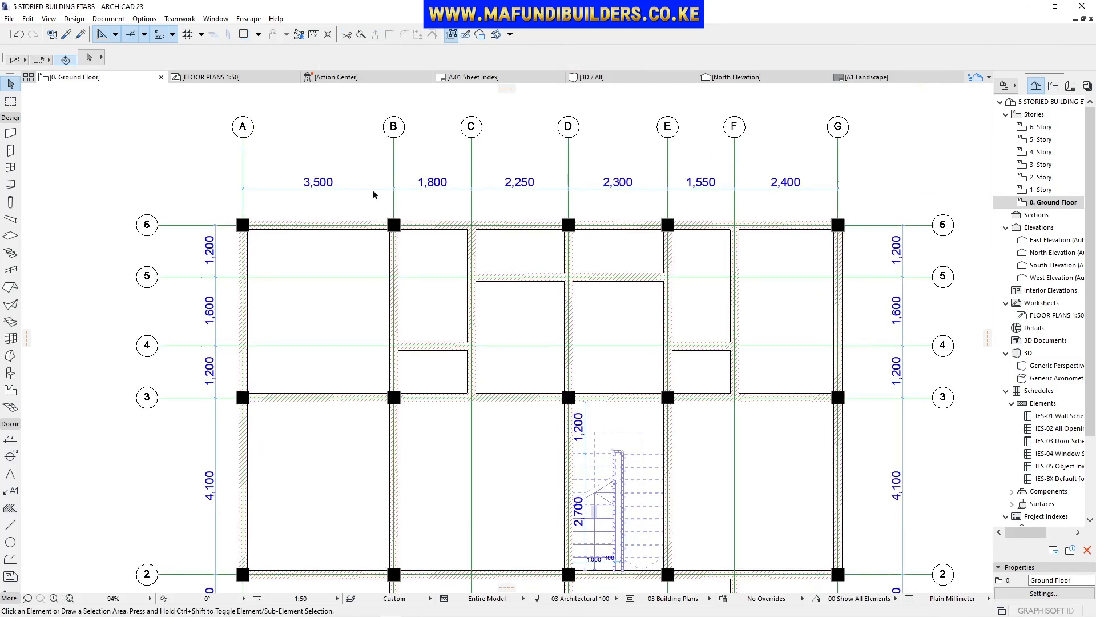
pyautogui.scroll(-1, 796, 169)
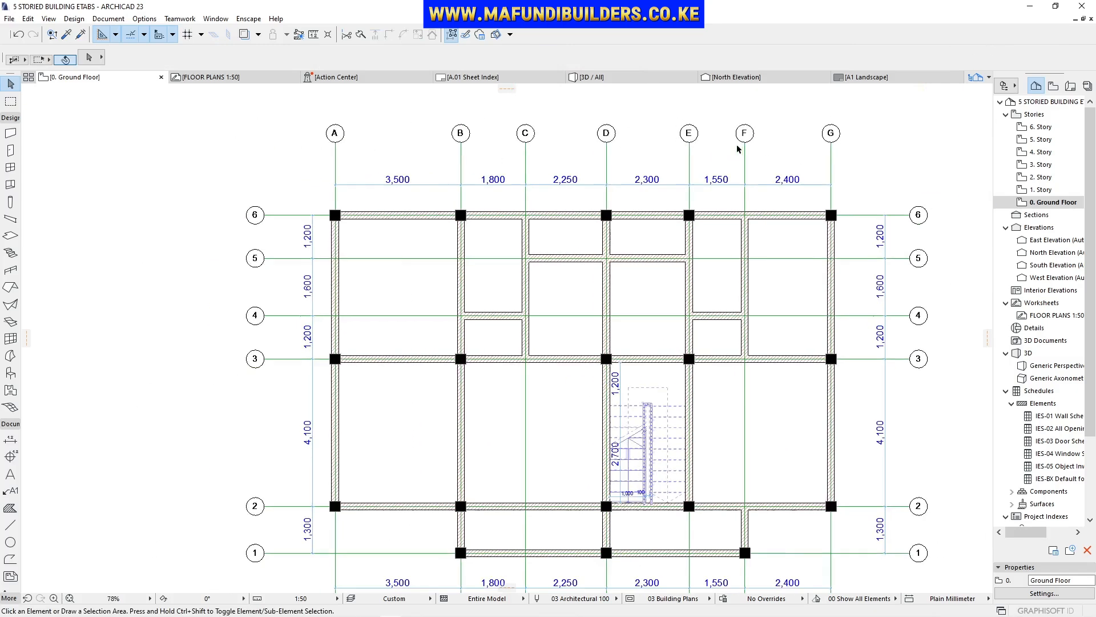
pyautogui.scroll(-2, 463, 359)
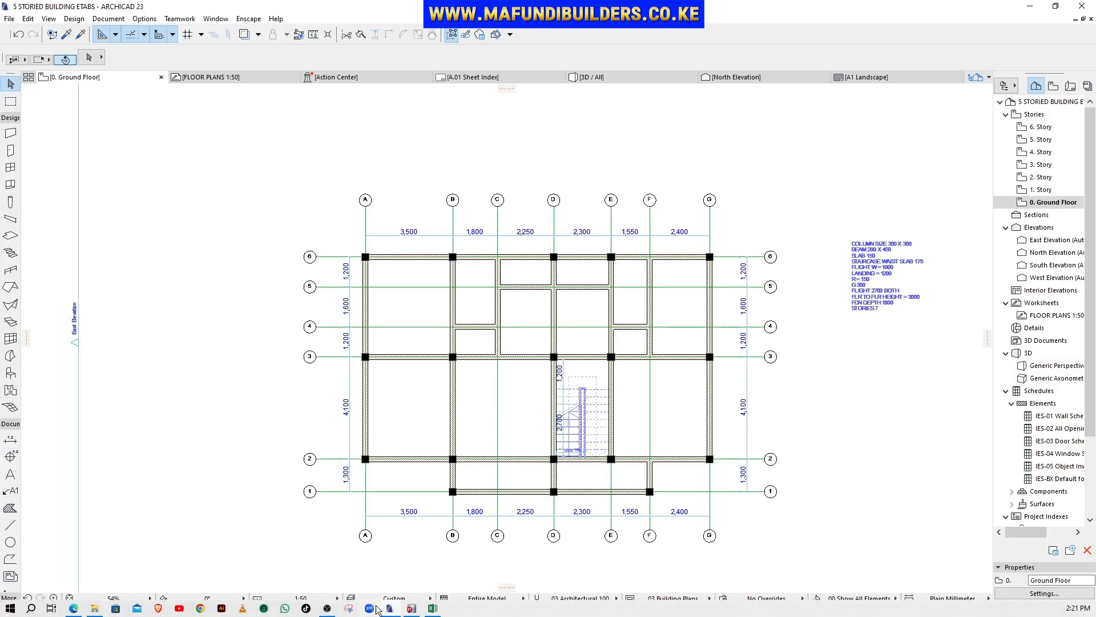
# Switch to ETABS and review the uniform grid settings of the new model template against the Archicad floor plan.
pyautogui.click(411, 608)
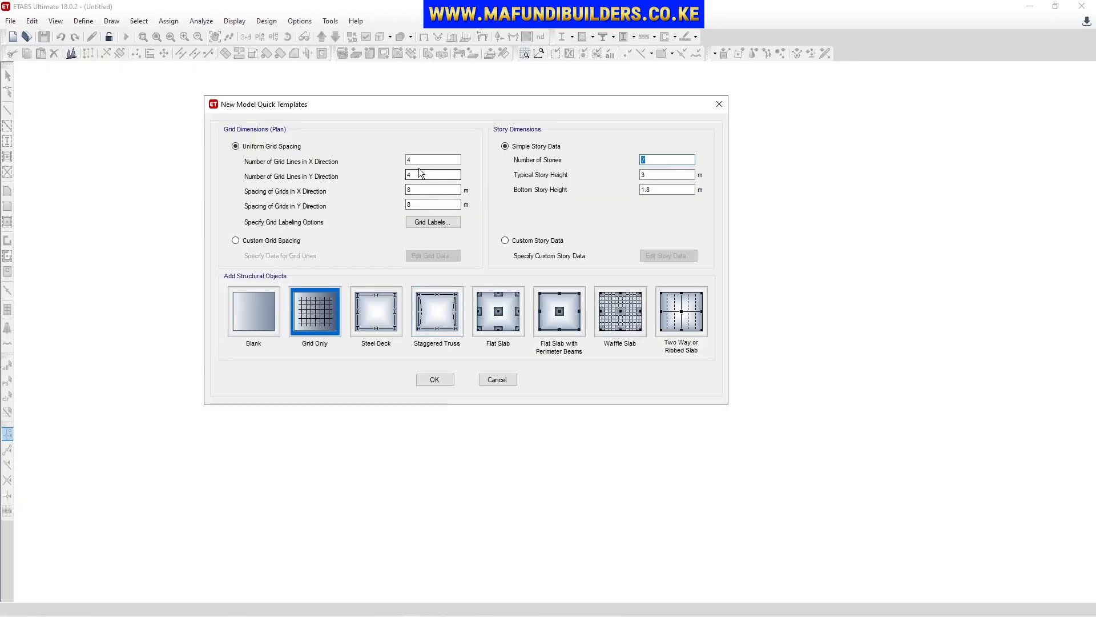
pyautogui.moveTo(396, 104); pyautogui.dragTo(431, 123)
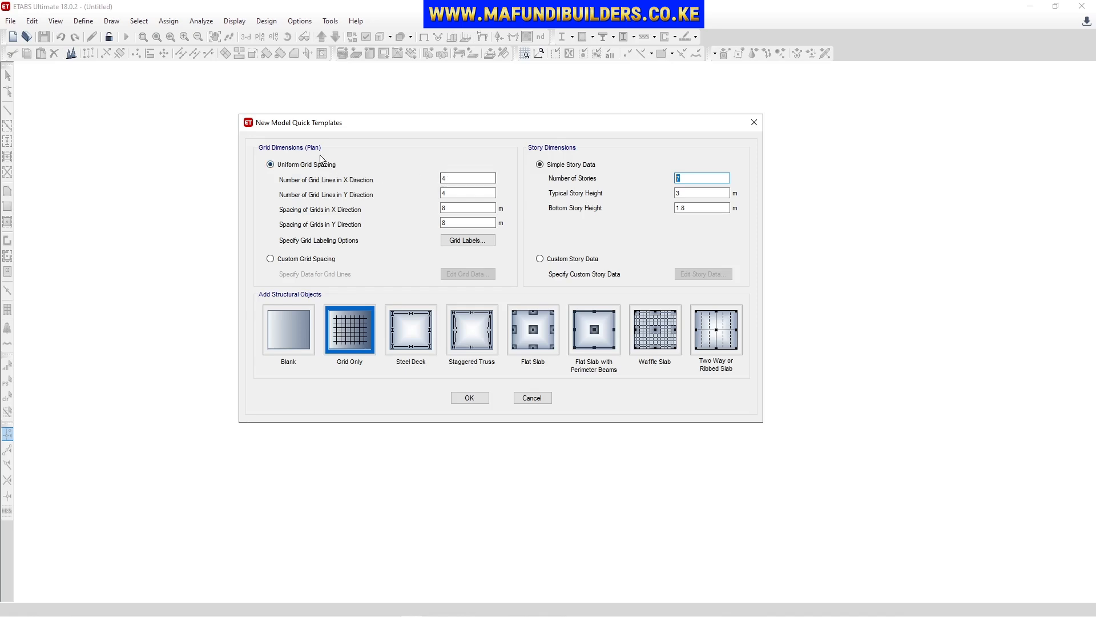
pyautogui.click(453, 178)
pyautogui.click(448, 193)
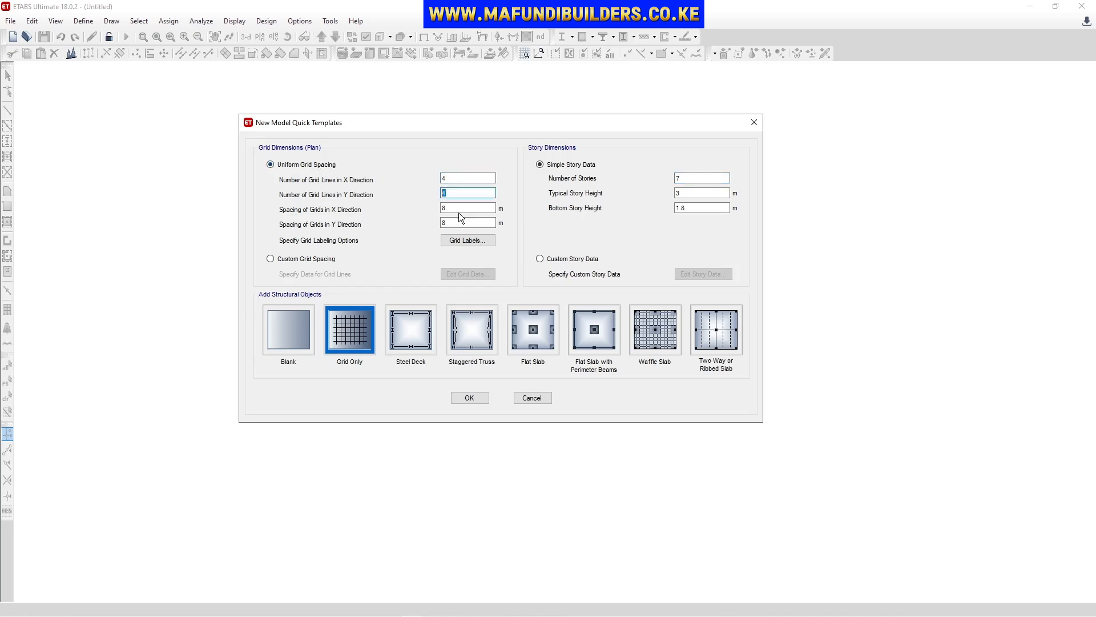
pyautogui.moveTo(457, 209); pyautogui.dragTo(385, 198)
pyautogui.moveTo(459, 222); pyautogui.dragTo(398, 213)
pyautogui.click(398, 609)
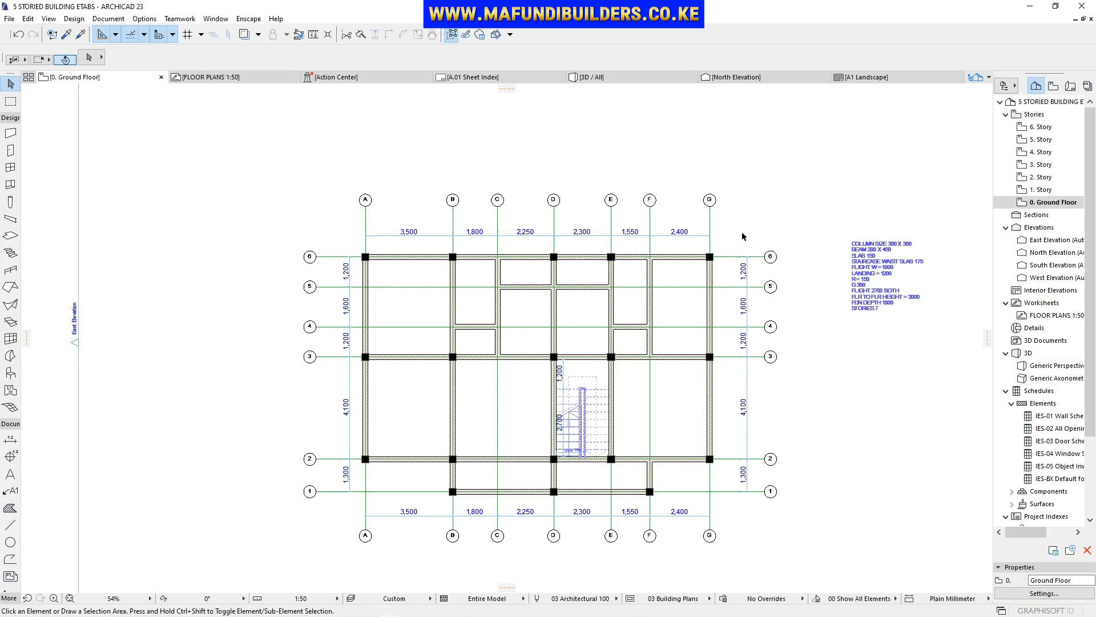
pyautogui.moveTo(476, 615)
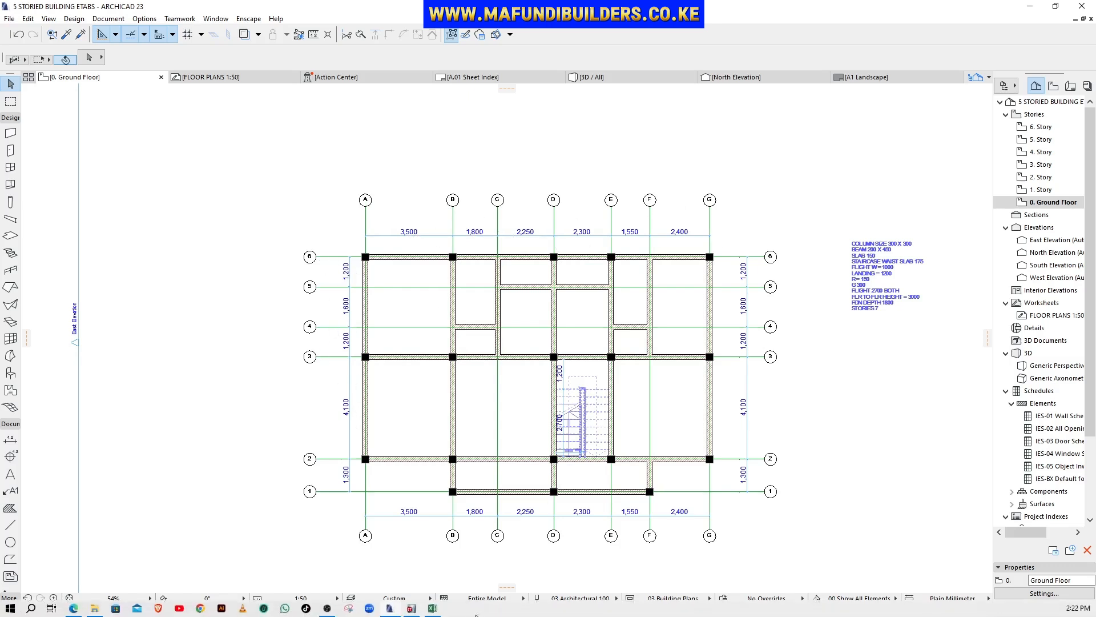
pyautogui.click(411, 608)
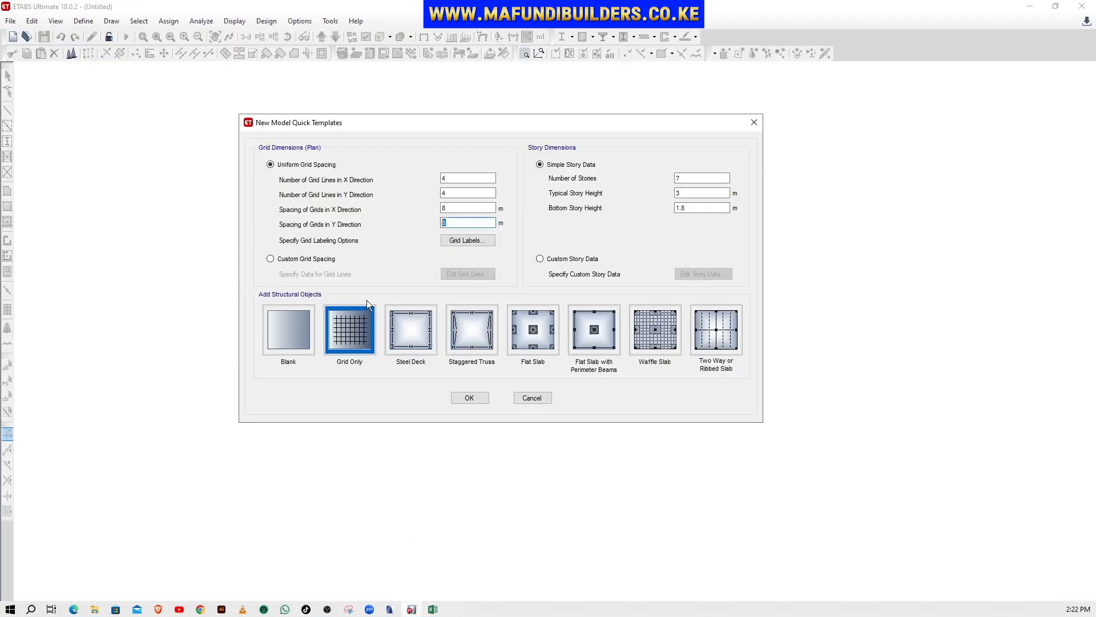
# Choose custom grid spacing for the new model and open its grid data, displayed as spacing.
pyautogui.click(281, 260)
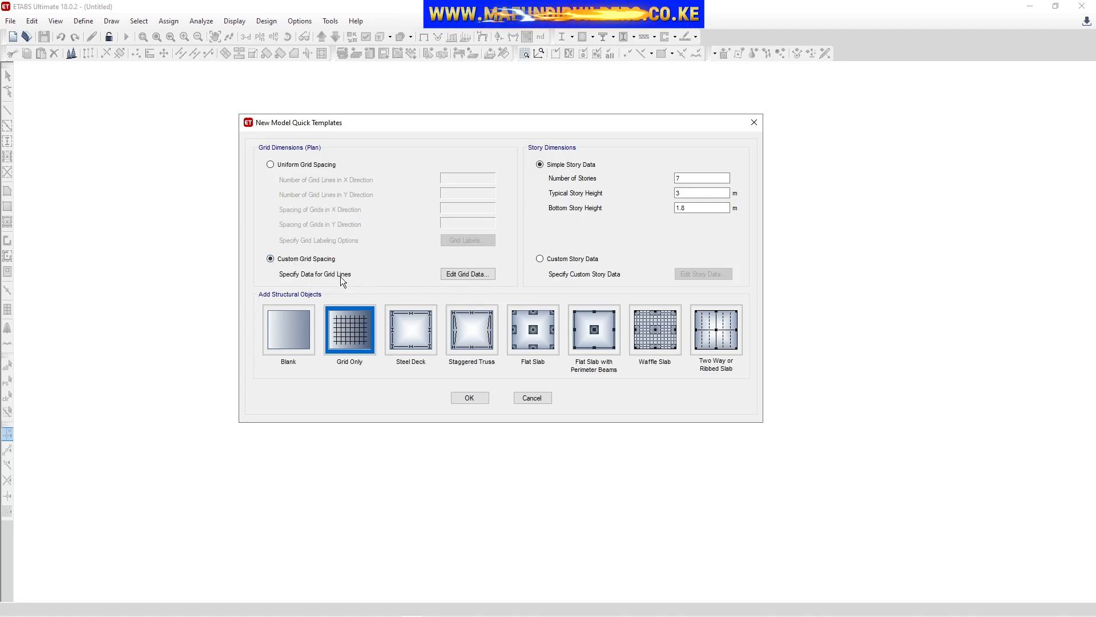
pyautogui.click(471, 273)
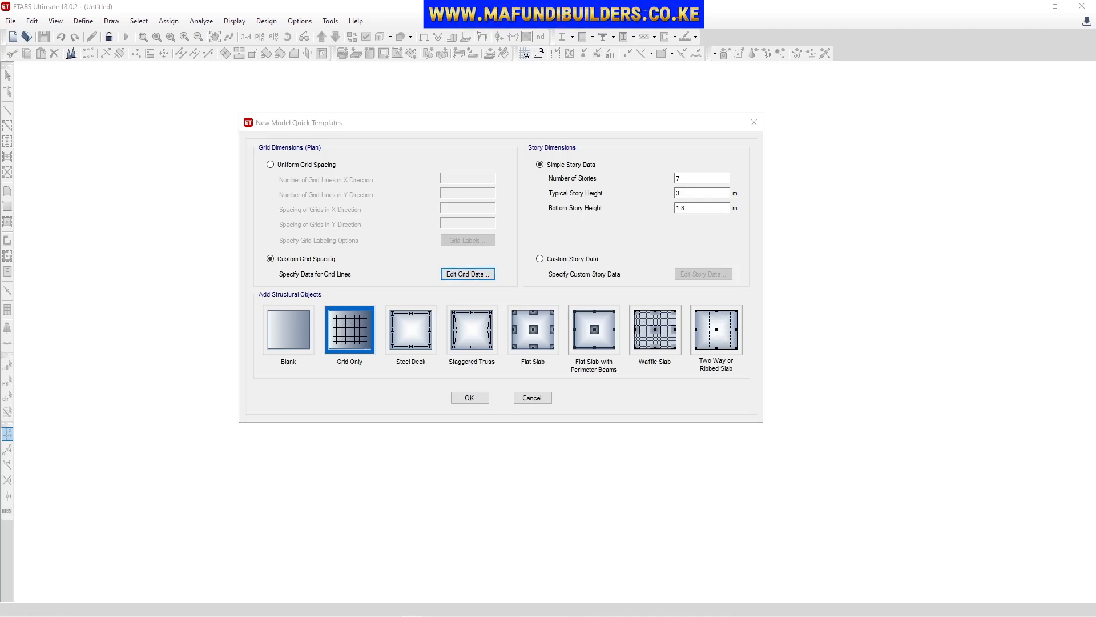
pyautogui.moveTo(480, 176); pyautogui.dragTo(412, 138)
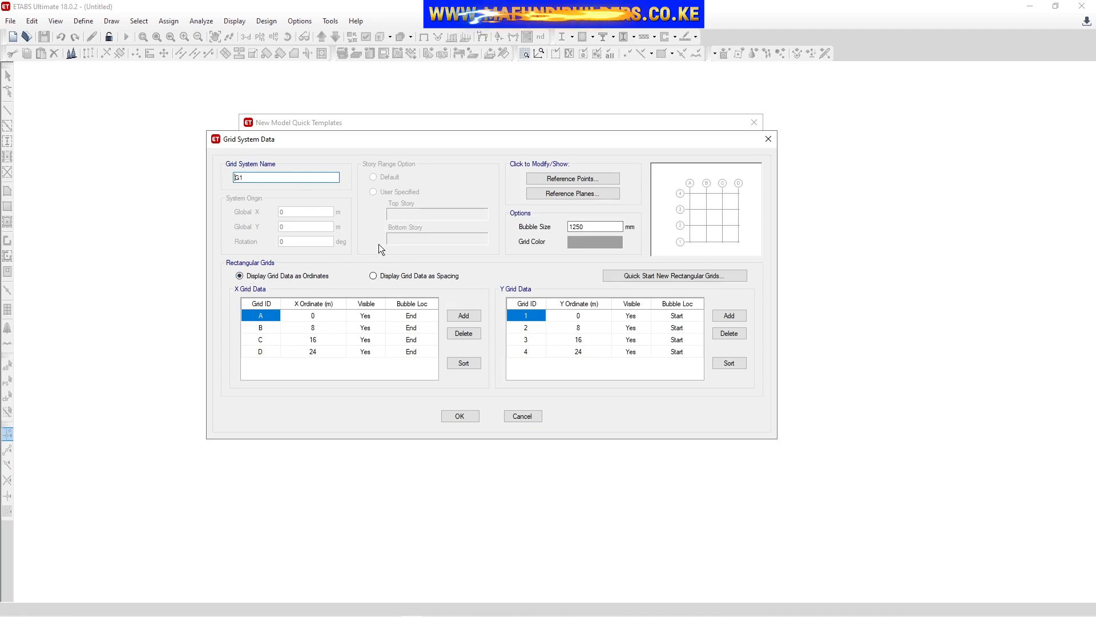
pyautogui.click(374, 276)
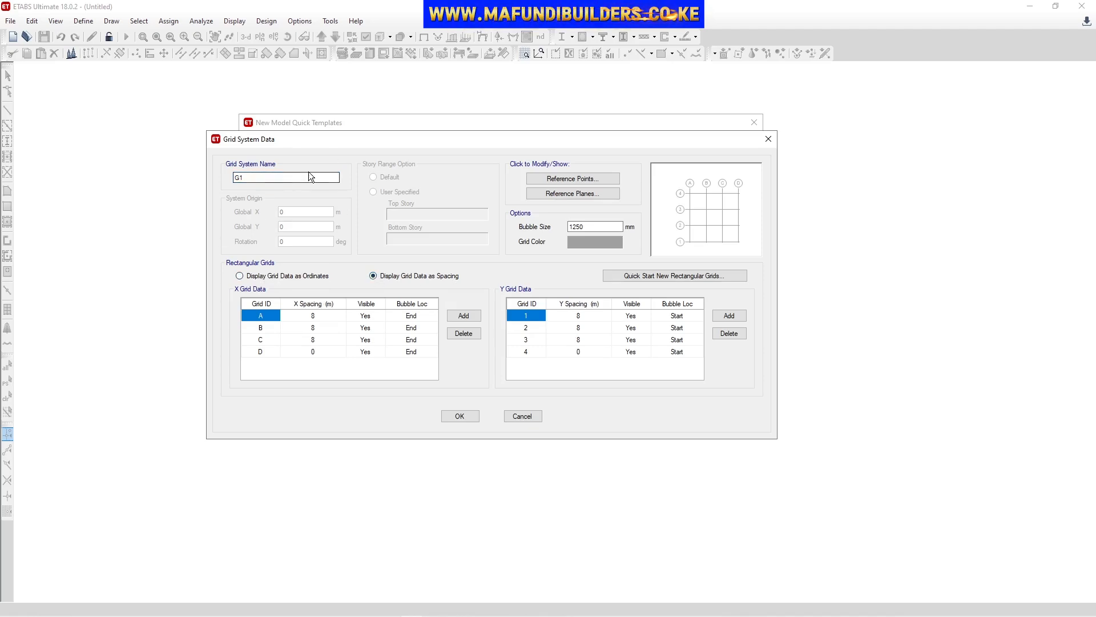
# Check the grid bubbles on the Archicad plan and set the ETABS grid bubble size to 1000 mm.
pyautogui.click(270, 177)
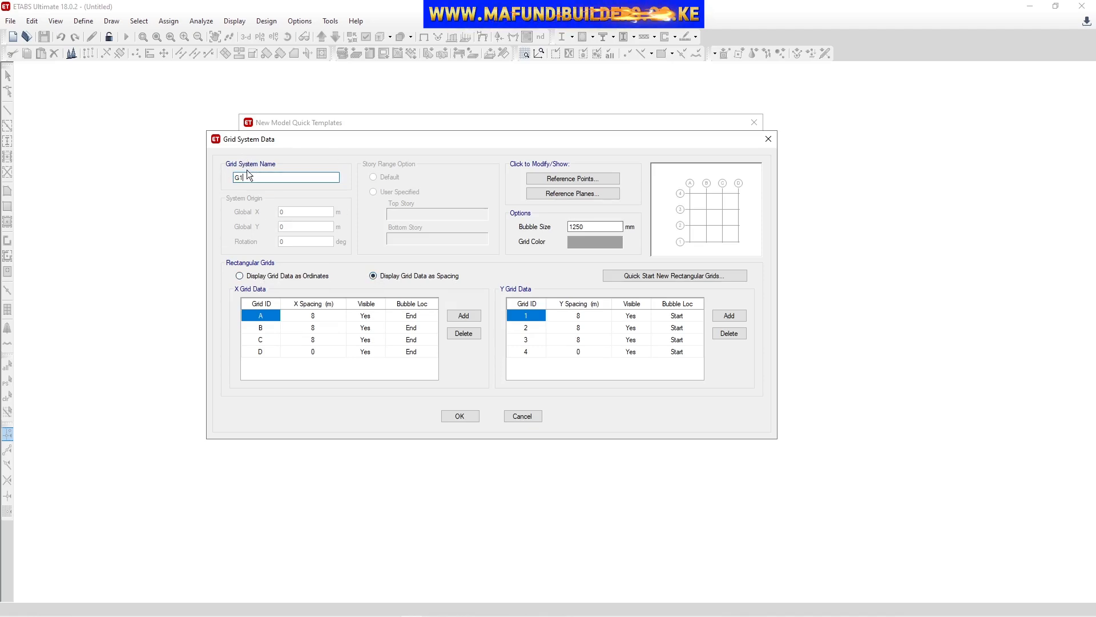
pyautogui.moveTo(252, 177); pyautogui.dragTo(180, 177)
pyautogui.click(259, 178)
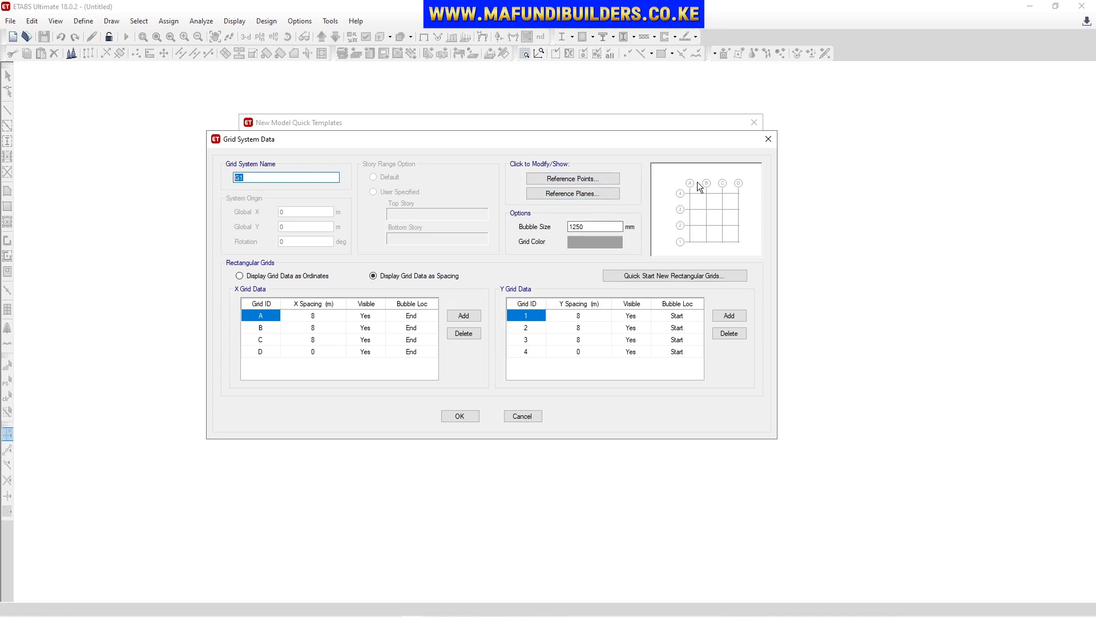
pyautogui.moveTo(449, 611)
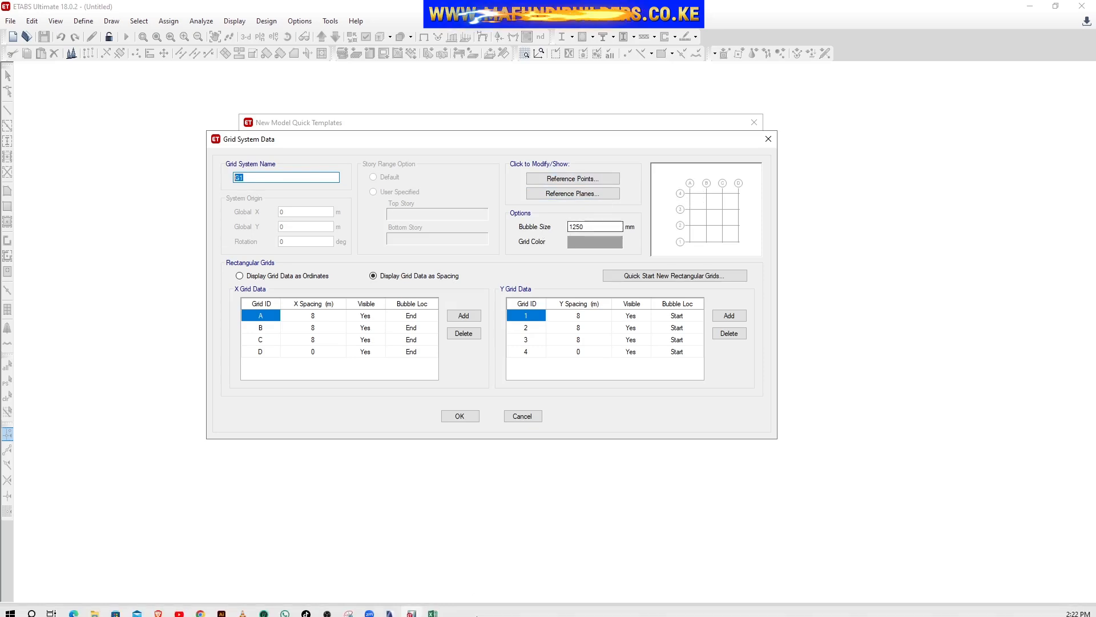
pyautogui.click(390, 609)
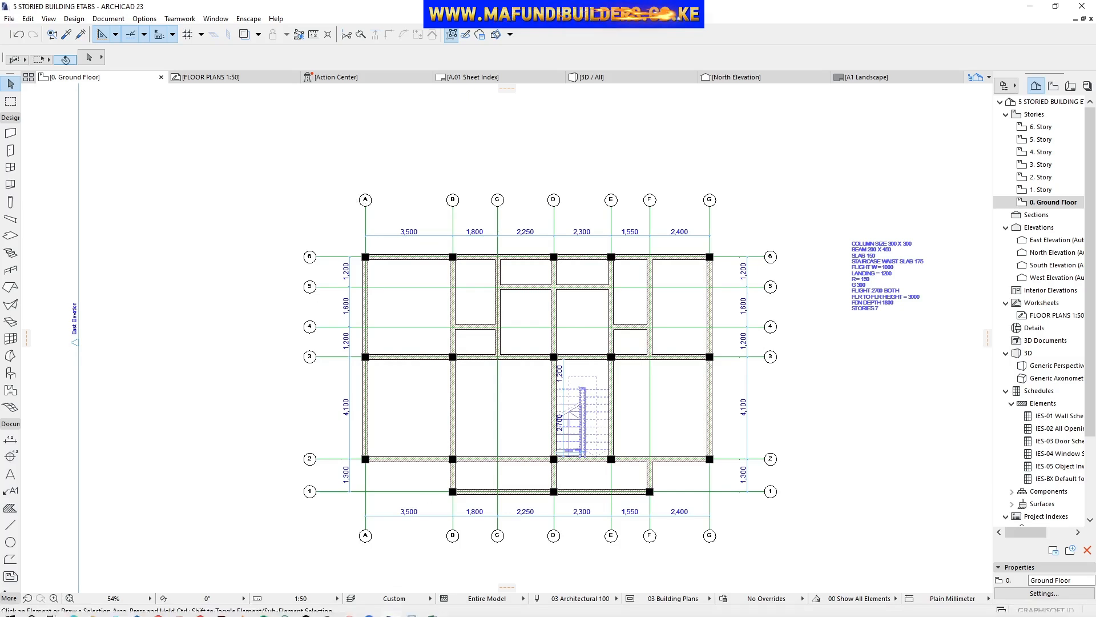
pyautogui.click(411, 608)
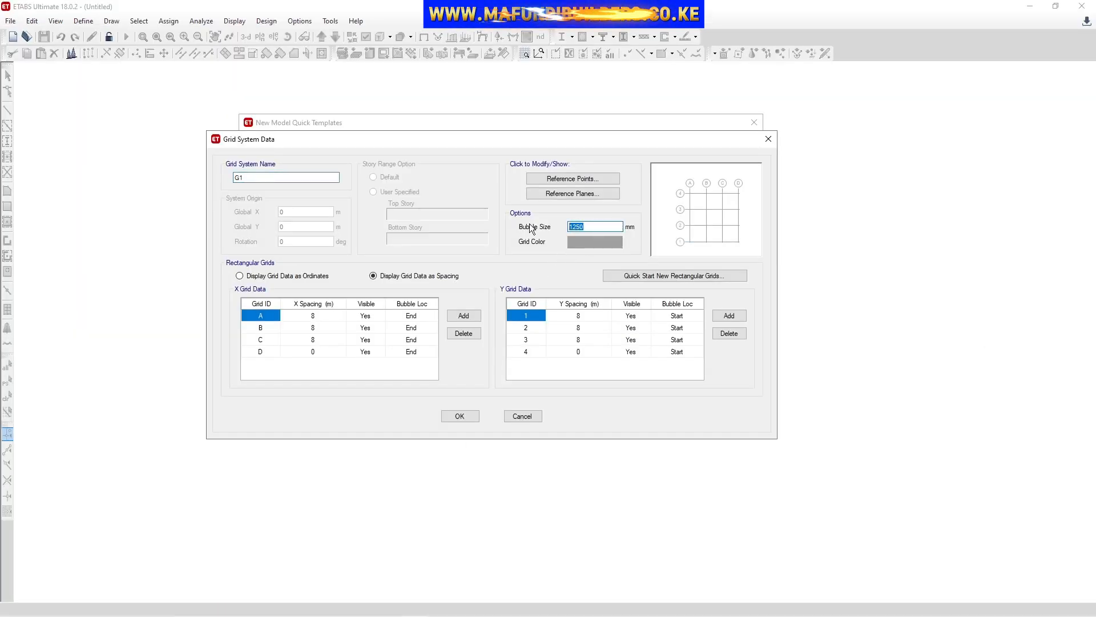
pyautogui.write('10')
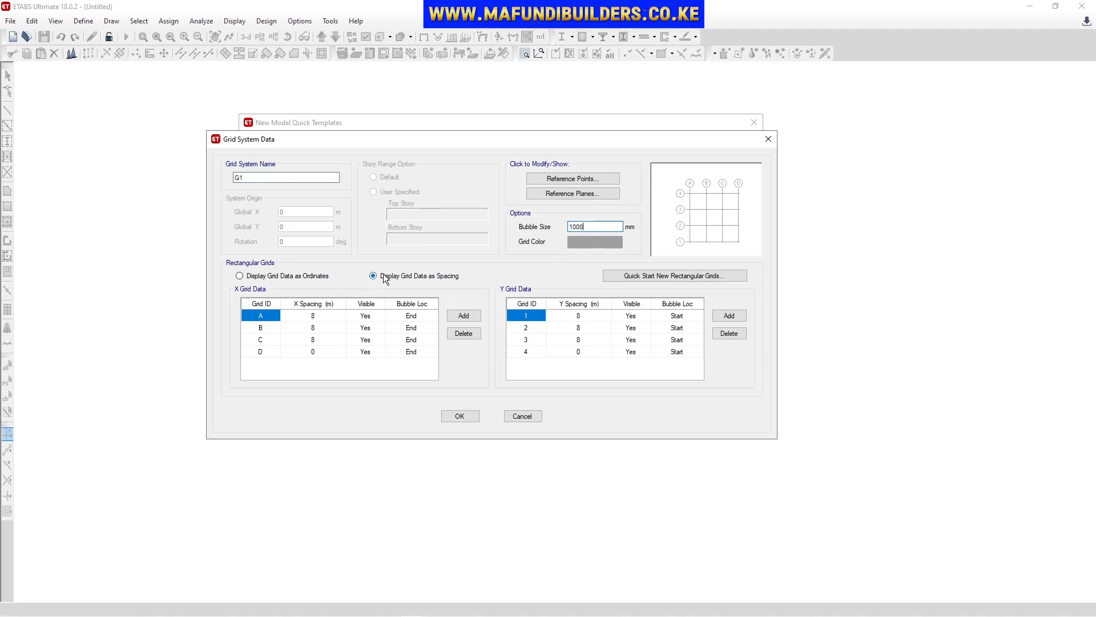
# Compare the grid data shown as ordinates and as spacing, finishing with the spacing display.
pyautogui.click(279, 275)
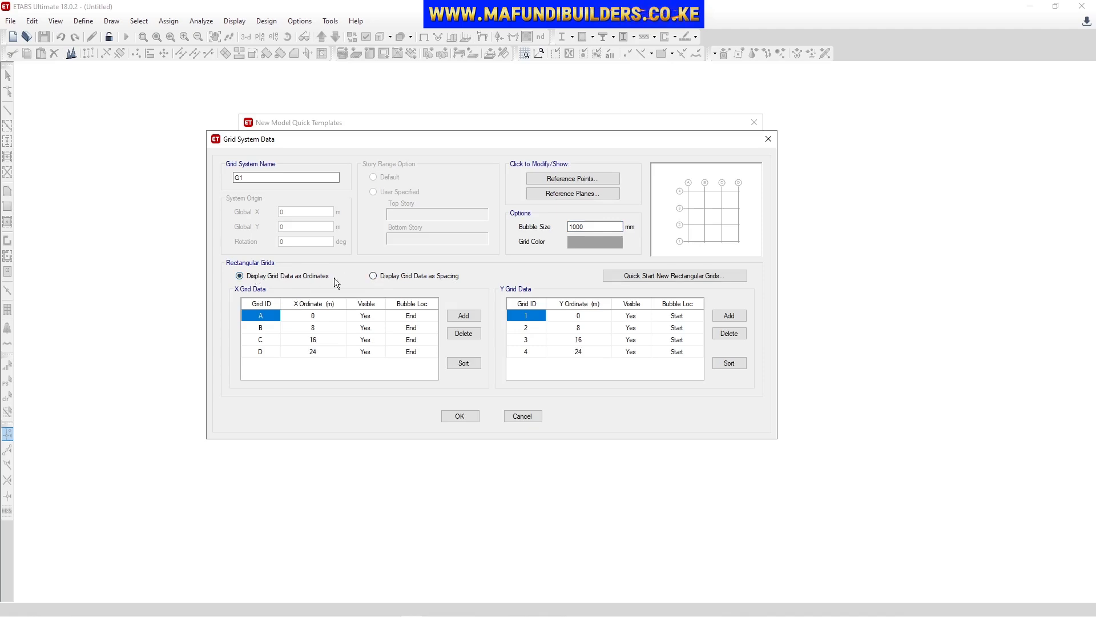
pyautogui.click(374, 277)
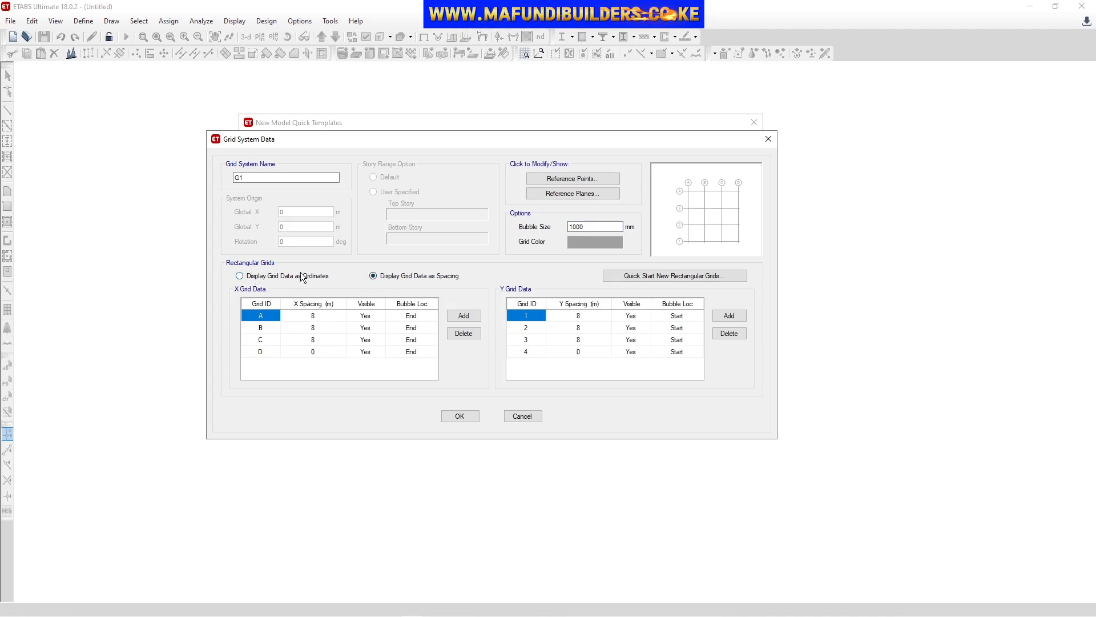
pyautogui.click(247, 278)
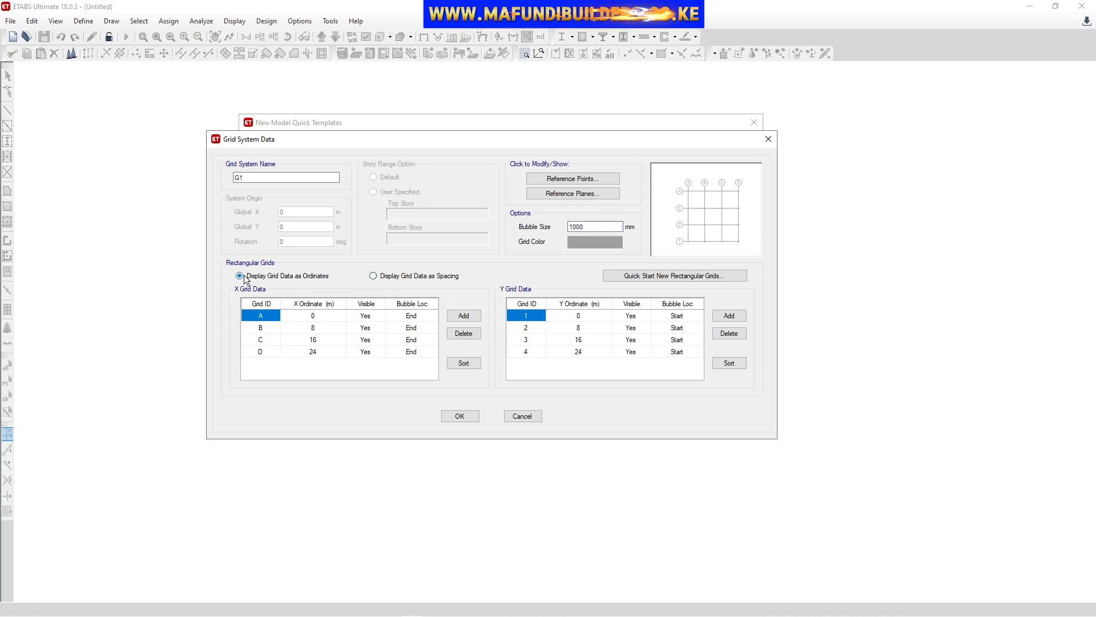
pyautogui.click(382, 274)
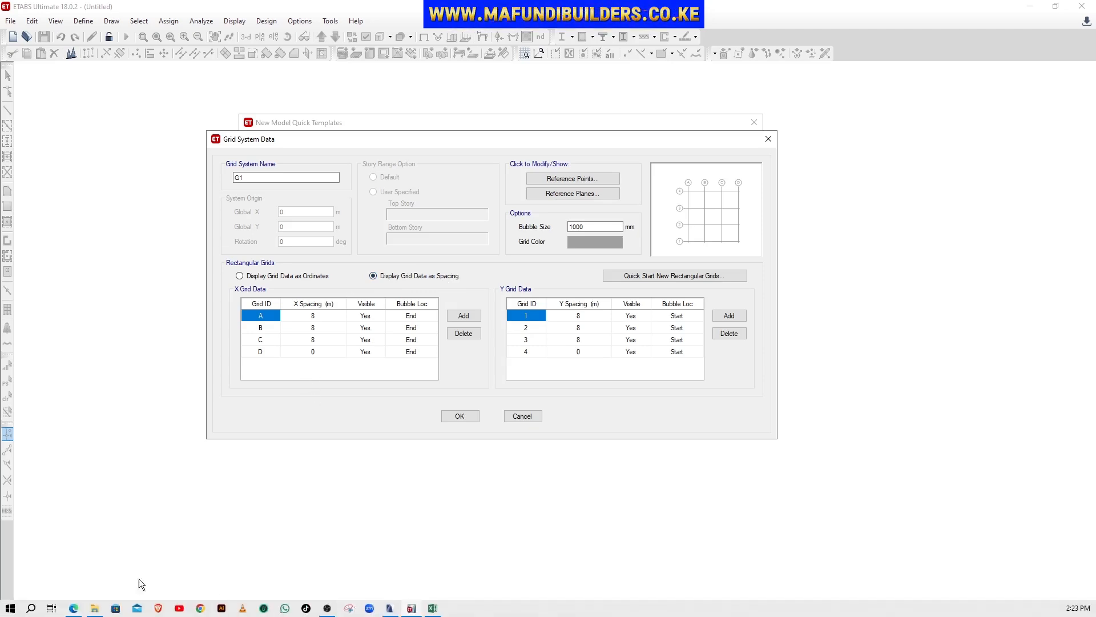
# Consult the floor plan PDF in Edge, return to ETABS and add X grid lines E, F and G after D.
pyautogui.click(75, 609)
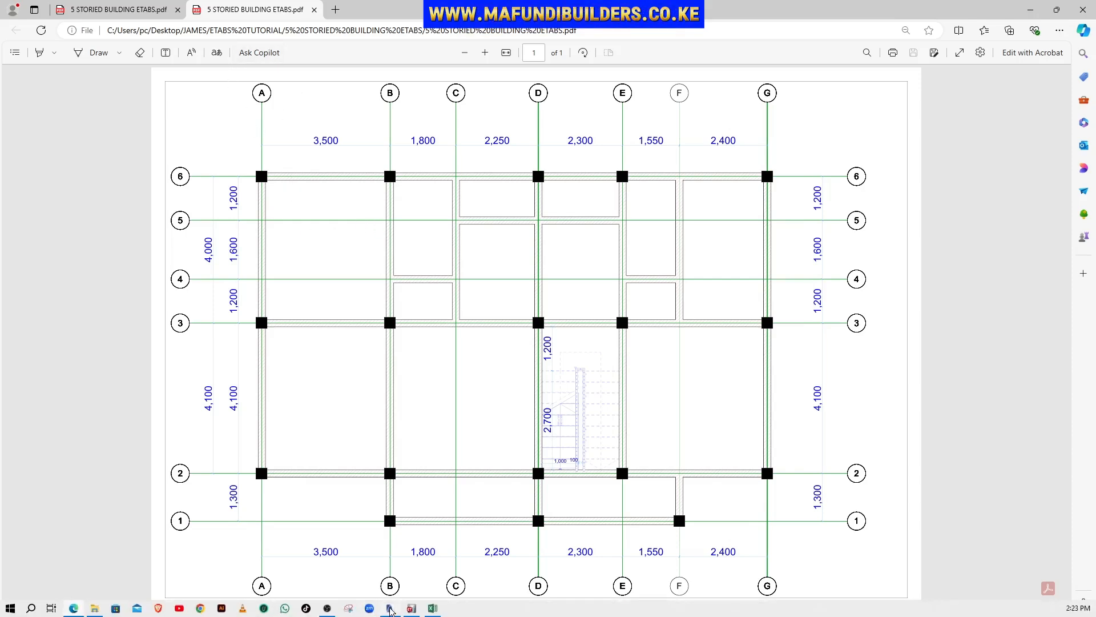
pyautogui.click(390, 608)
pyautogui.click(411, 608)
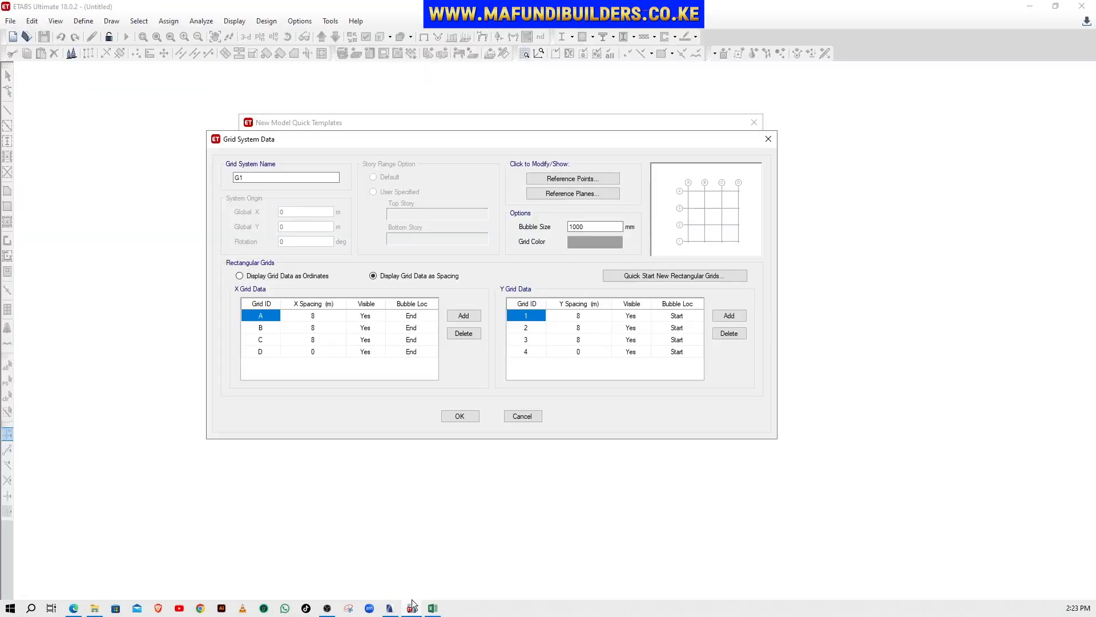
pyautogui.click(263, 352)
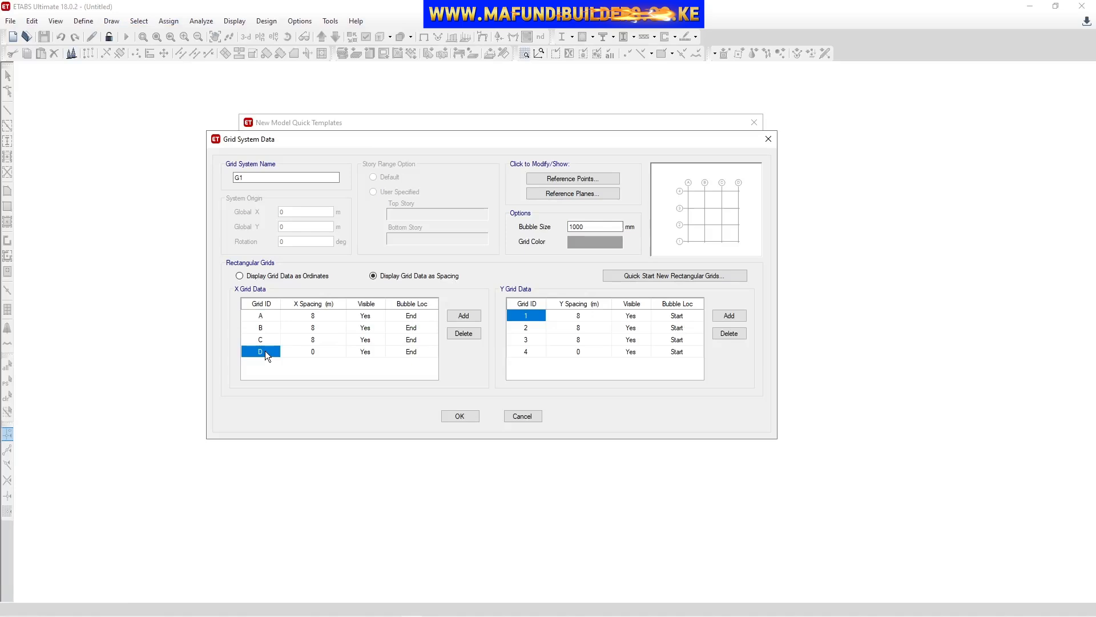
pyautogui.click(464, 315)
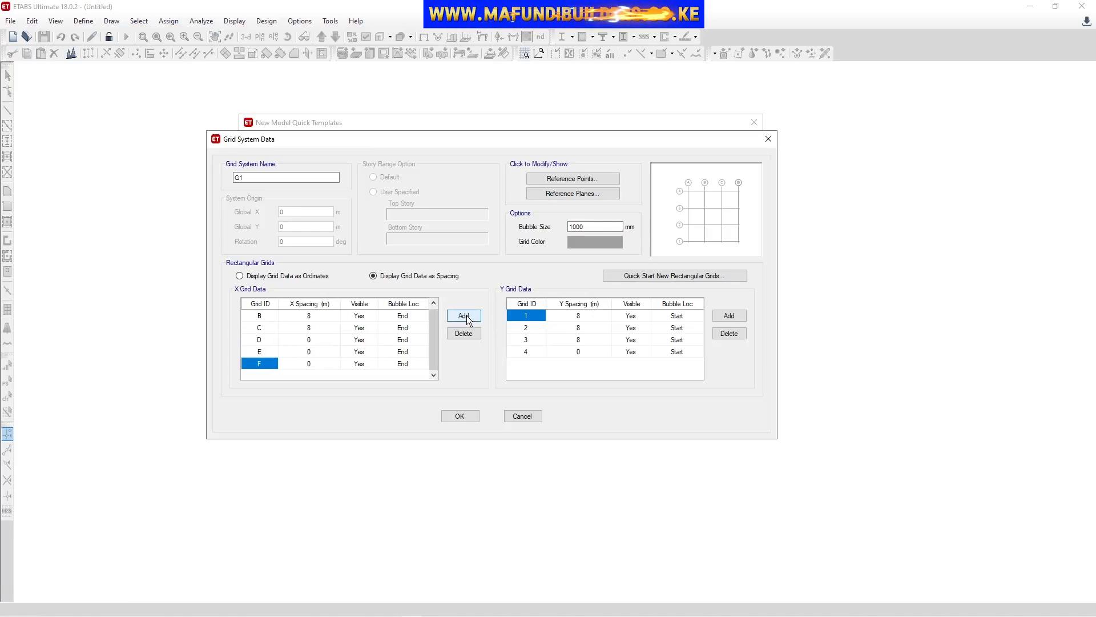
pyautogui.click(463, 316)
pyautogui.click(464, 316)
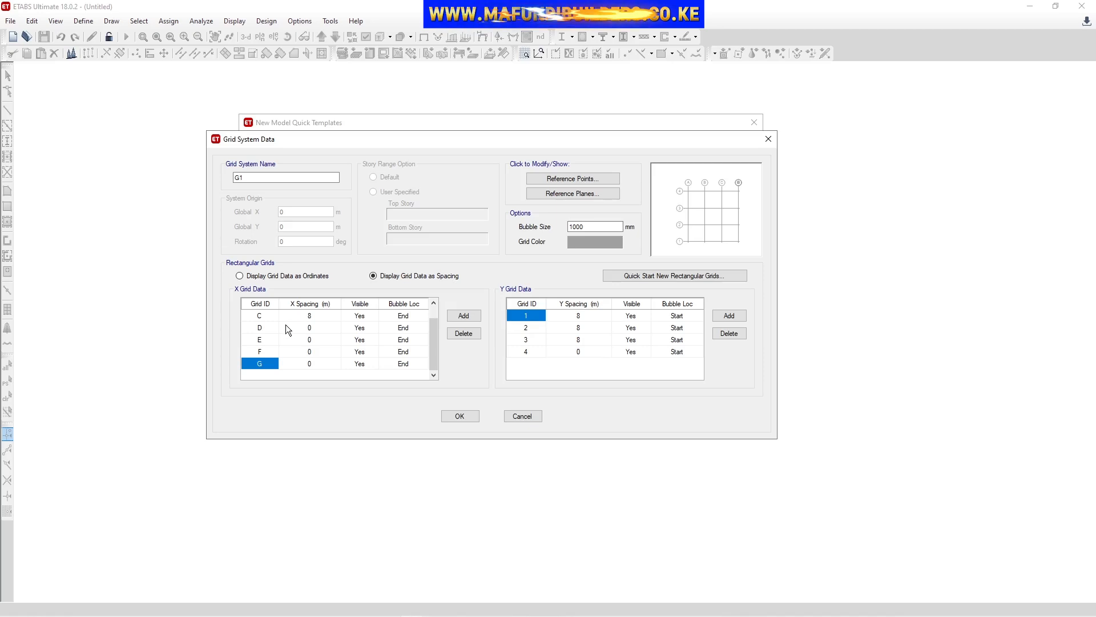
pyautogui.scroll(1, 251, 354)
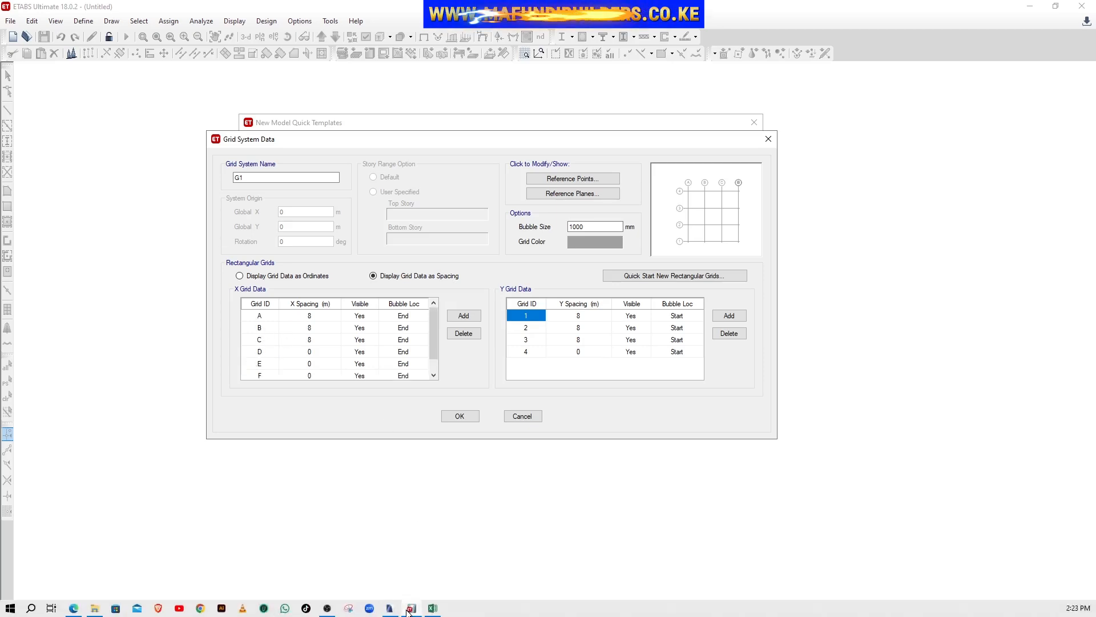
# Check the grid lines on the Archicad plan, return to ETABS and add Y grid lines 5 and 6 after line 4.
pyautogui.click(390, 608)
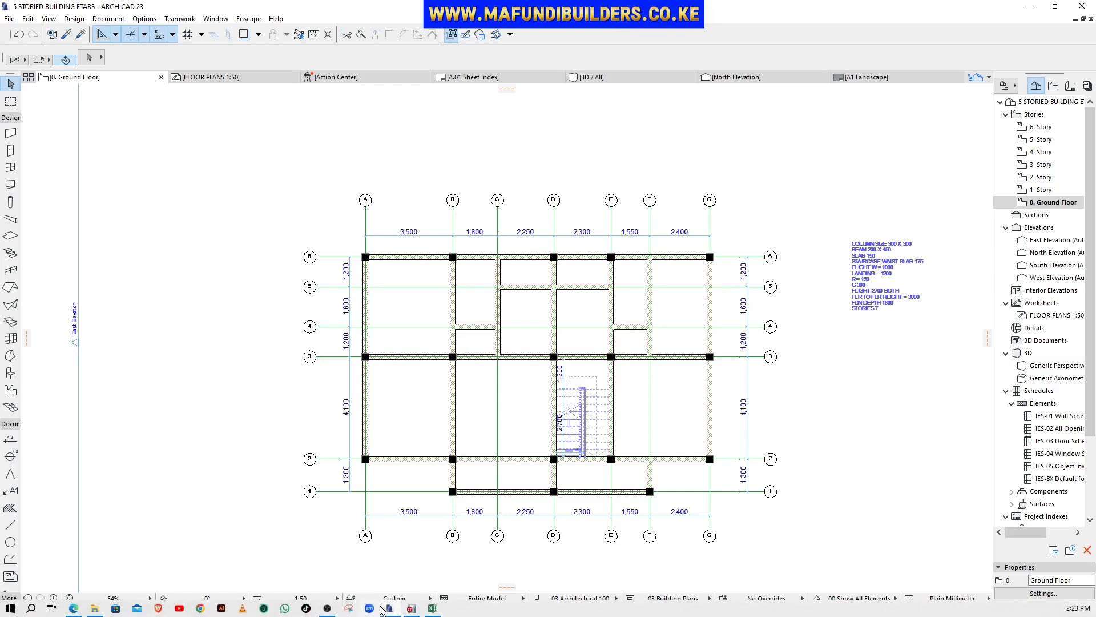
pyautogui.click(400, 608)
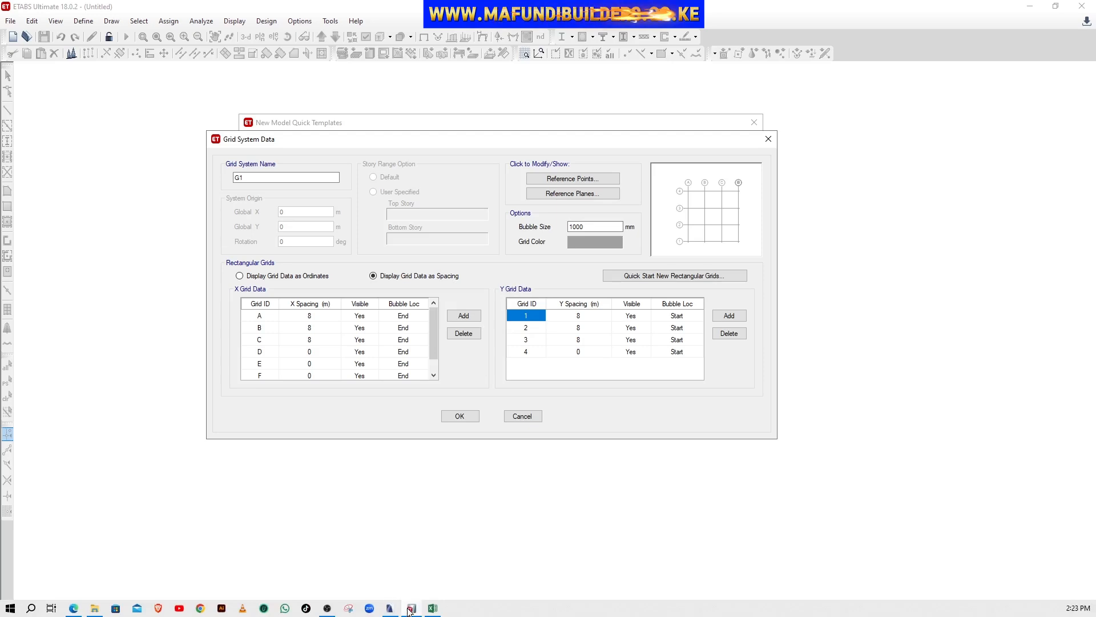
pyautogui.moveTo(411, 609)
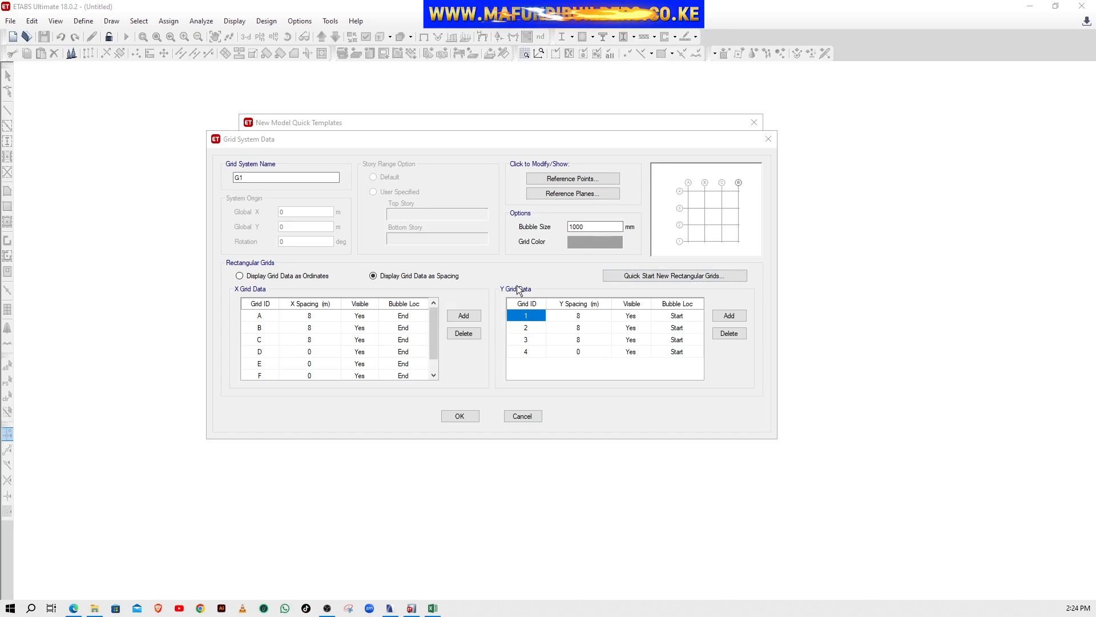
pyautogui.click(530, 351)
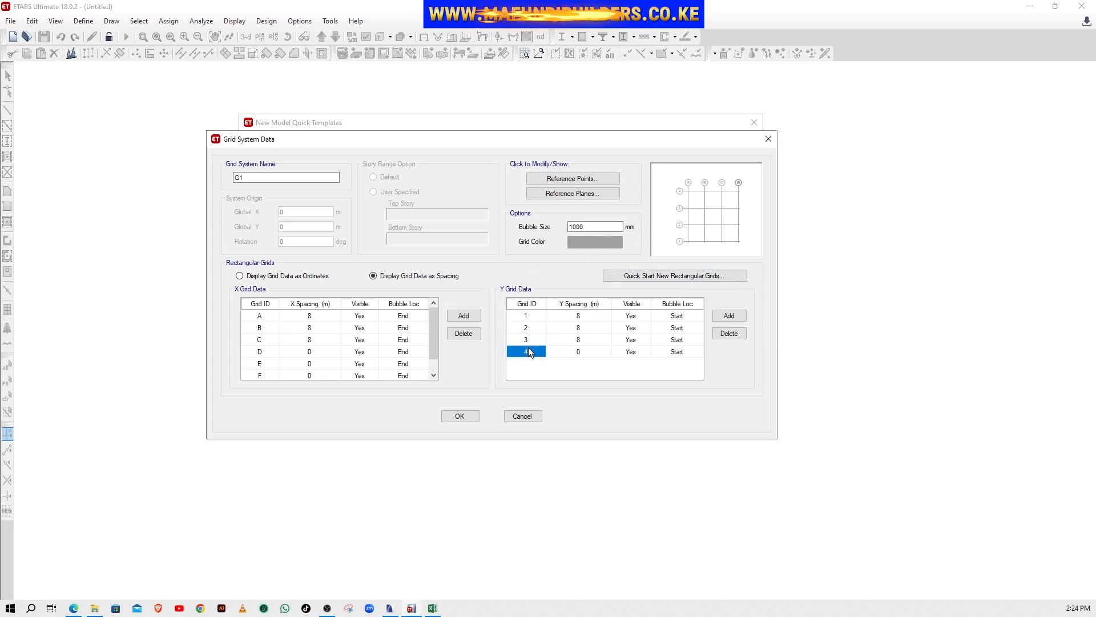
pyautogui.click(729, 315)
pyautogui.click(728, 316)
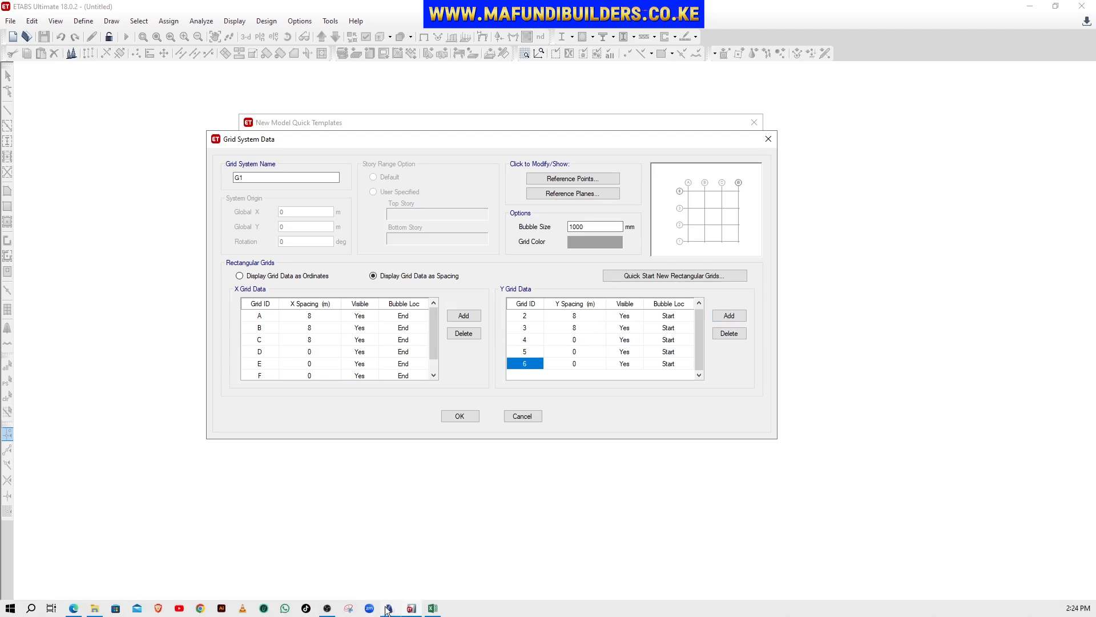
# Consult the A–B grid dimension on the Archicad plan and set grid line A's X spacing to 3.5 m in ETABS.
pyautogui.click(392, 609)
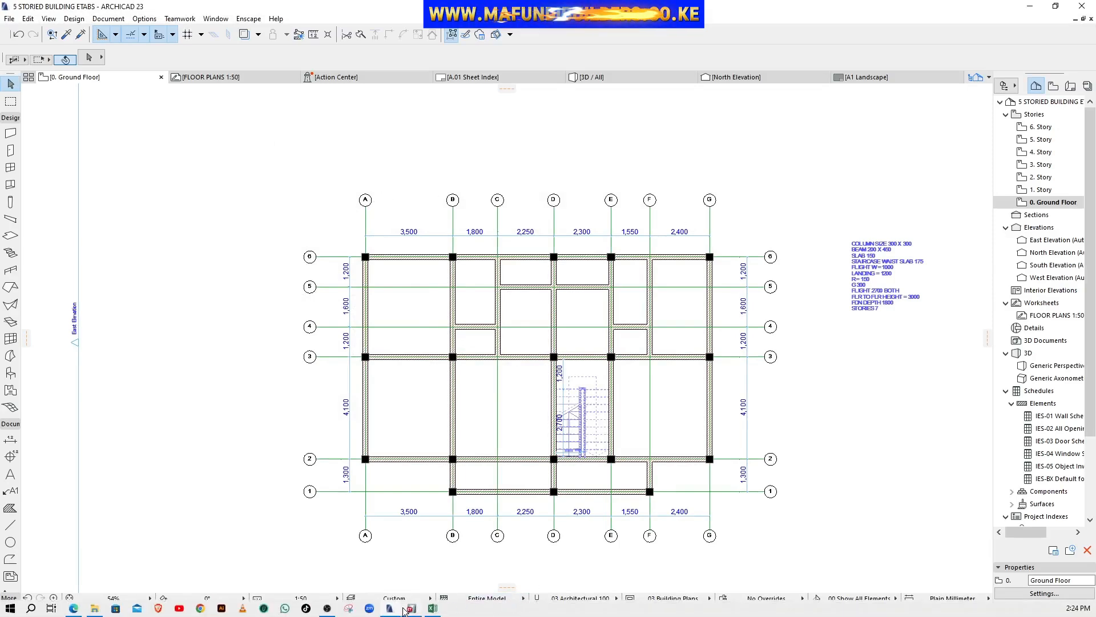
pyautogui.click(411, 609)
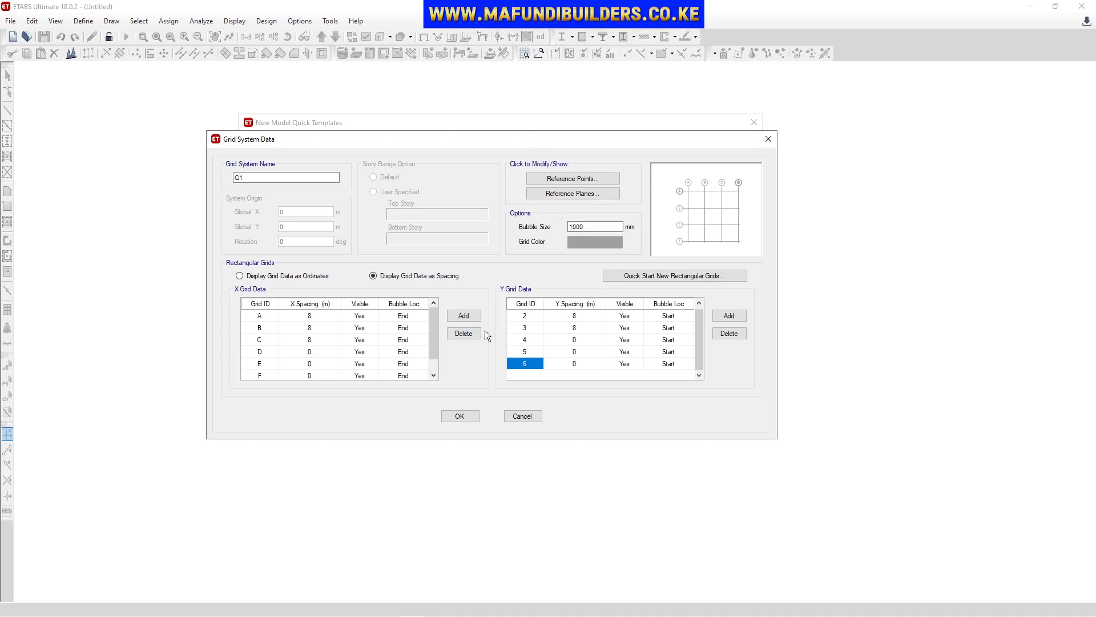
pyautogui.click(311, 317)
pyautogui.moveTo(391, 609)
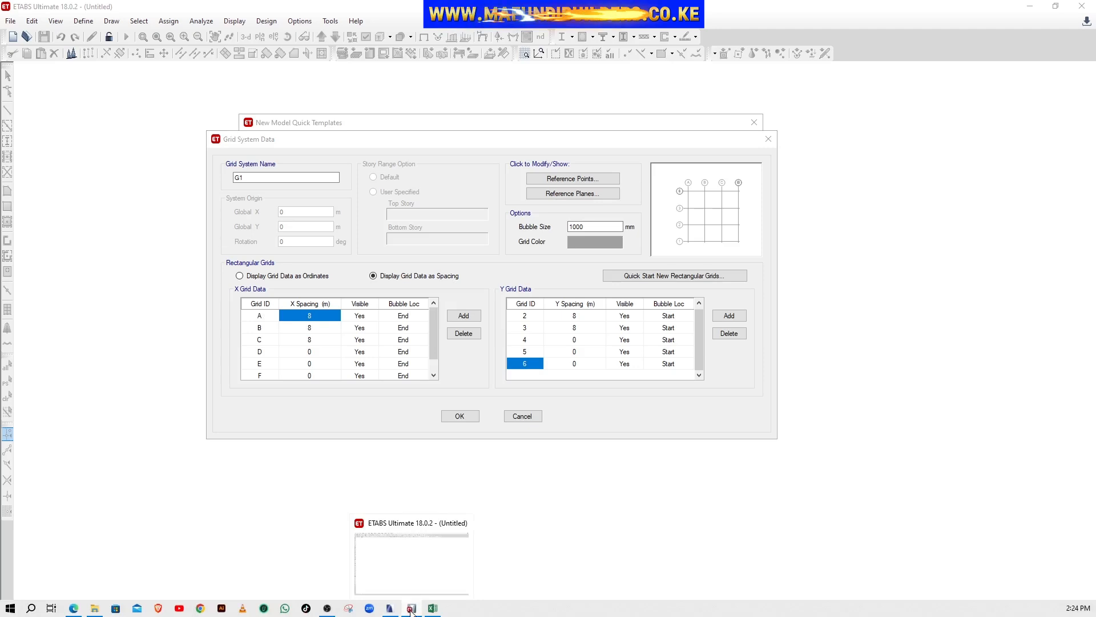
pyautogui.click(393, 609)
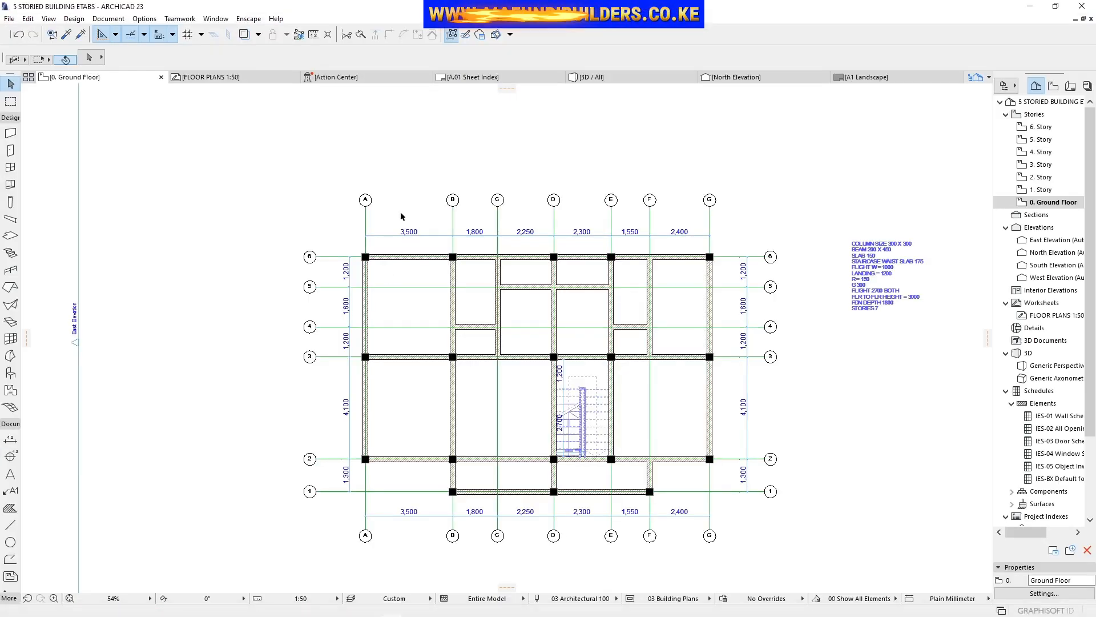
pyautogui.click(412, 608)
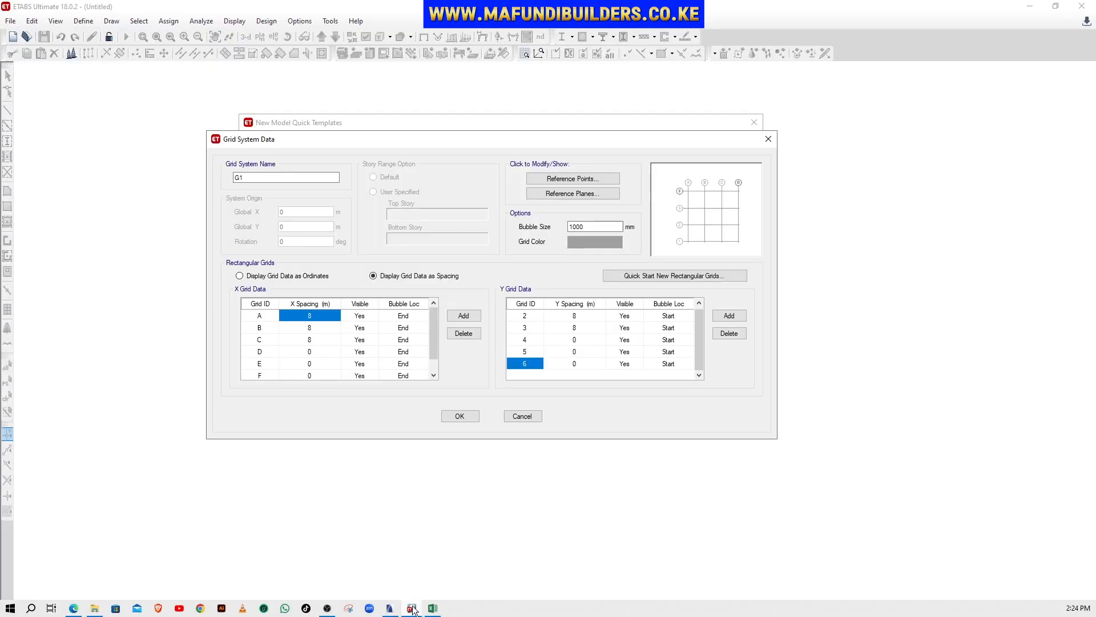
pyautogui.click(321, 314)
pyautogui.write('35')
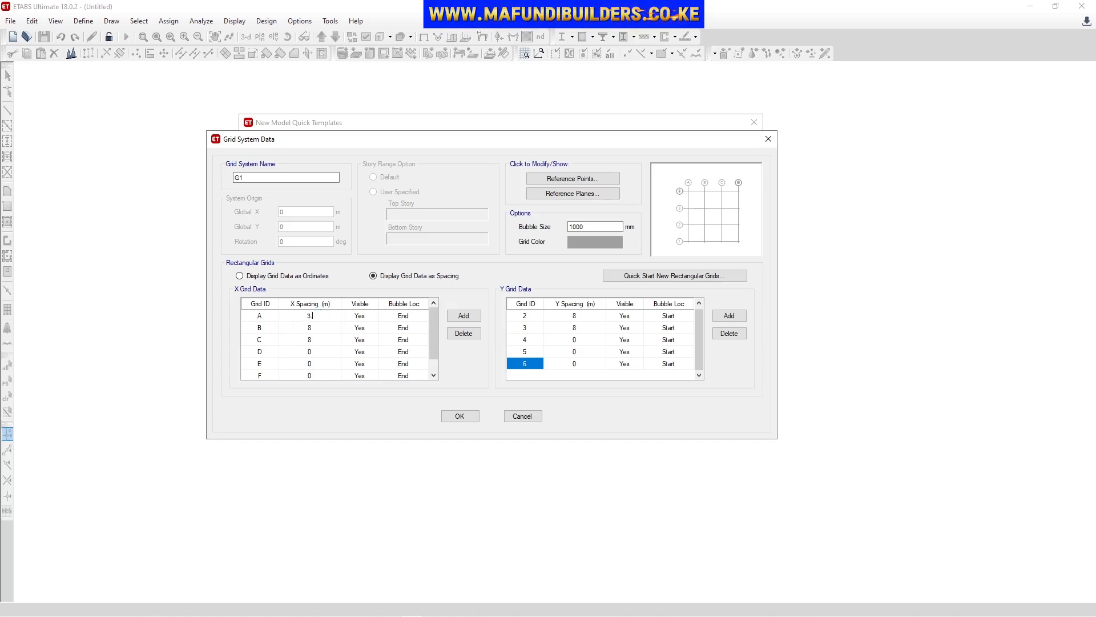
pyautogui.write('5')
pyautogui.click(321, 330)
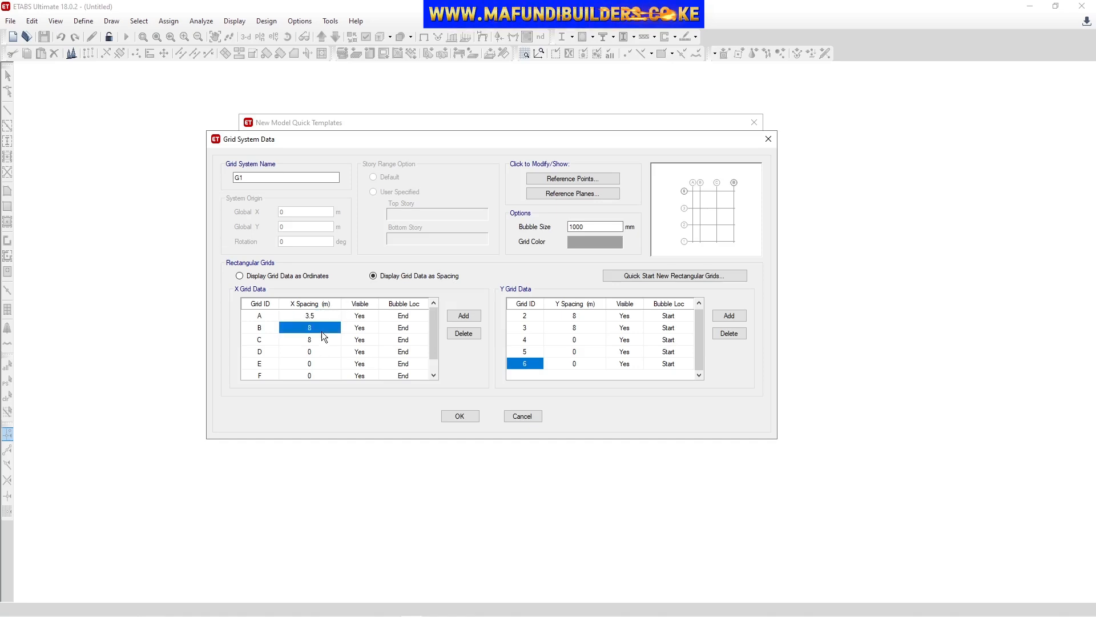
# Try entering grid line A's X spacing in inches as 3.5".
pyautogui.click(318, 314)
pyautogui.click(319, 314)
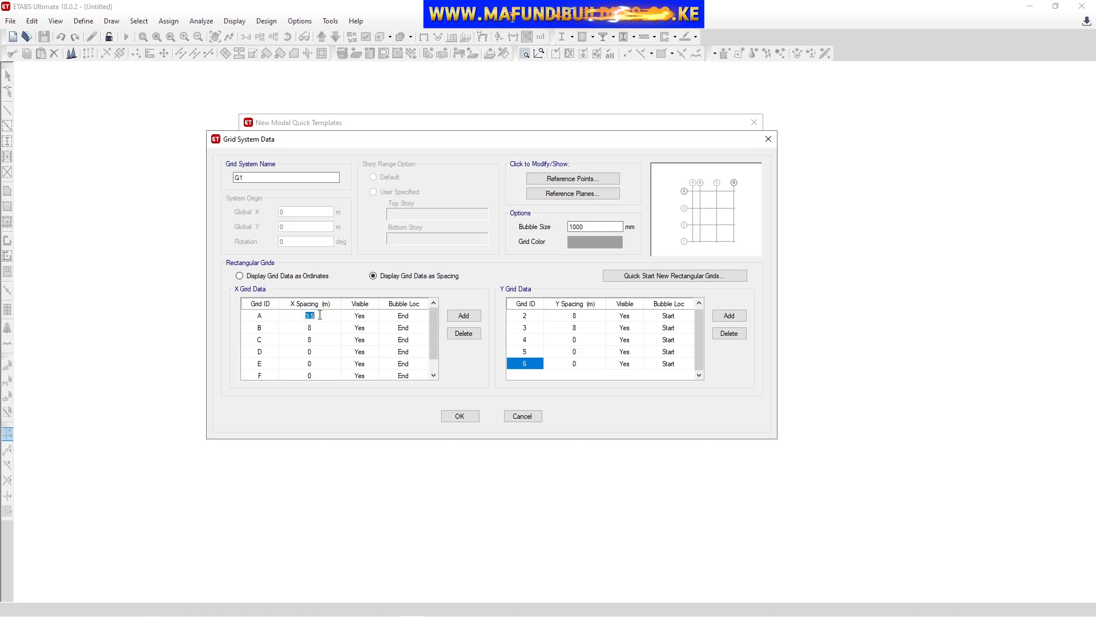
pyautogui.click(320, 314)
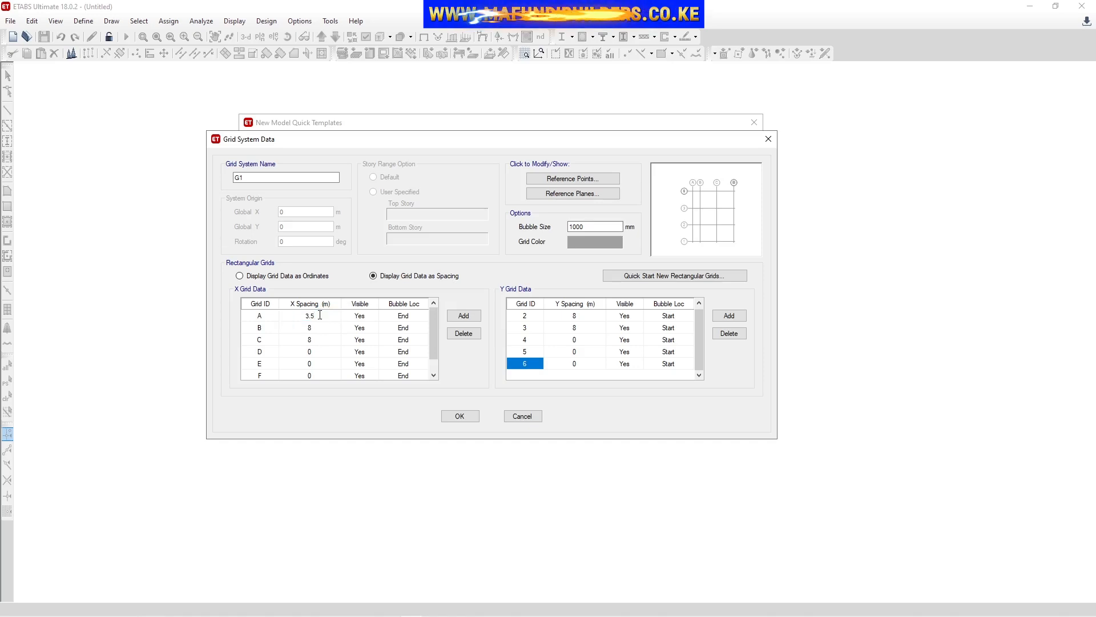
pyautogui.write('"')
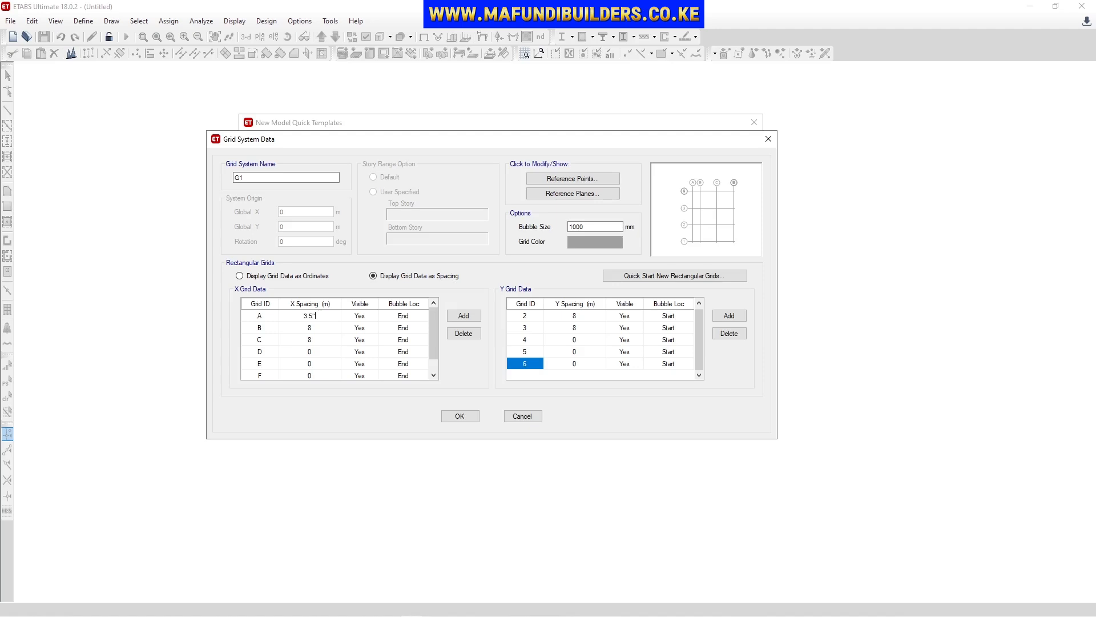
pyautogui.click(318, 329)
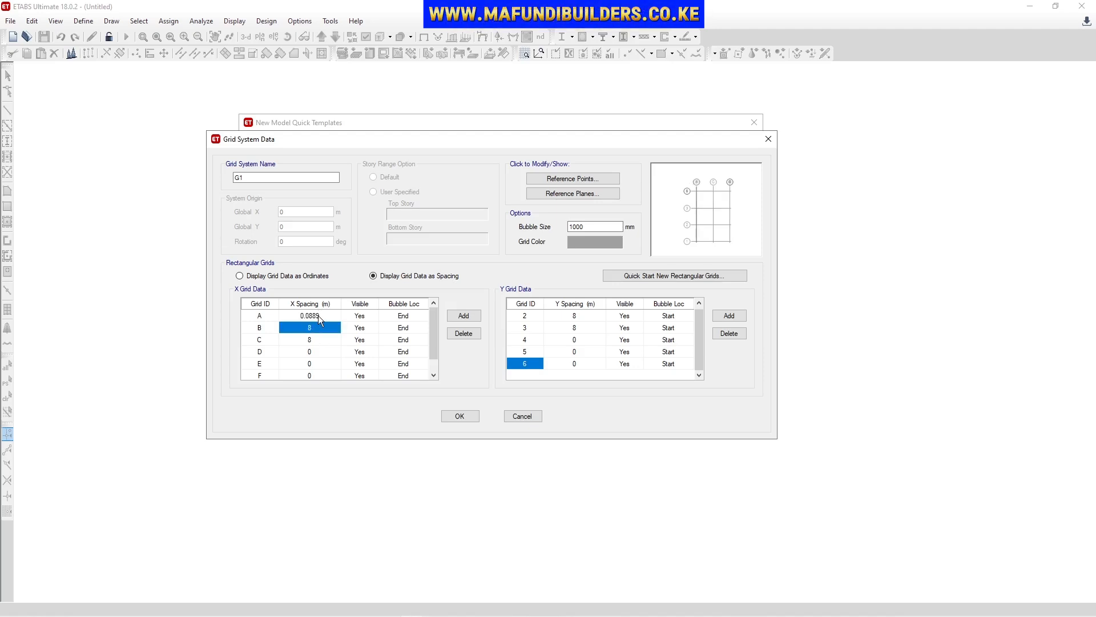
# Try entering grid line A's X spacing in feet as 3.3'.
pyautogui.click(317, 315)
pyautogui.click(317, 313)
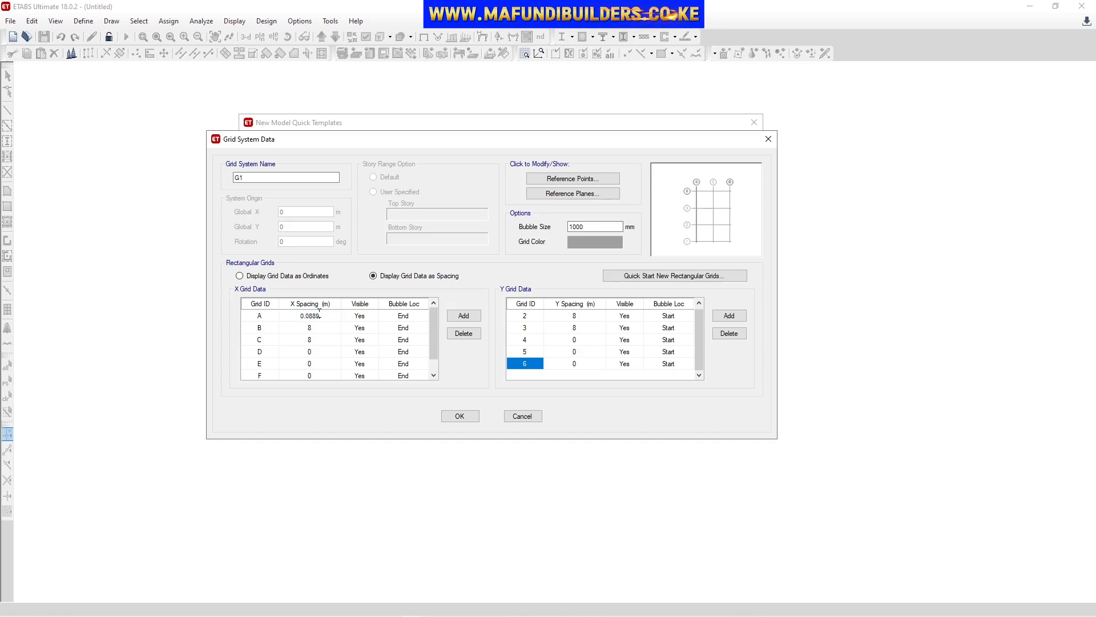
pyautogui.moveTo(327, 314); pyautogui.dragTo(281, 314)
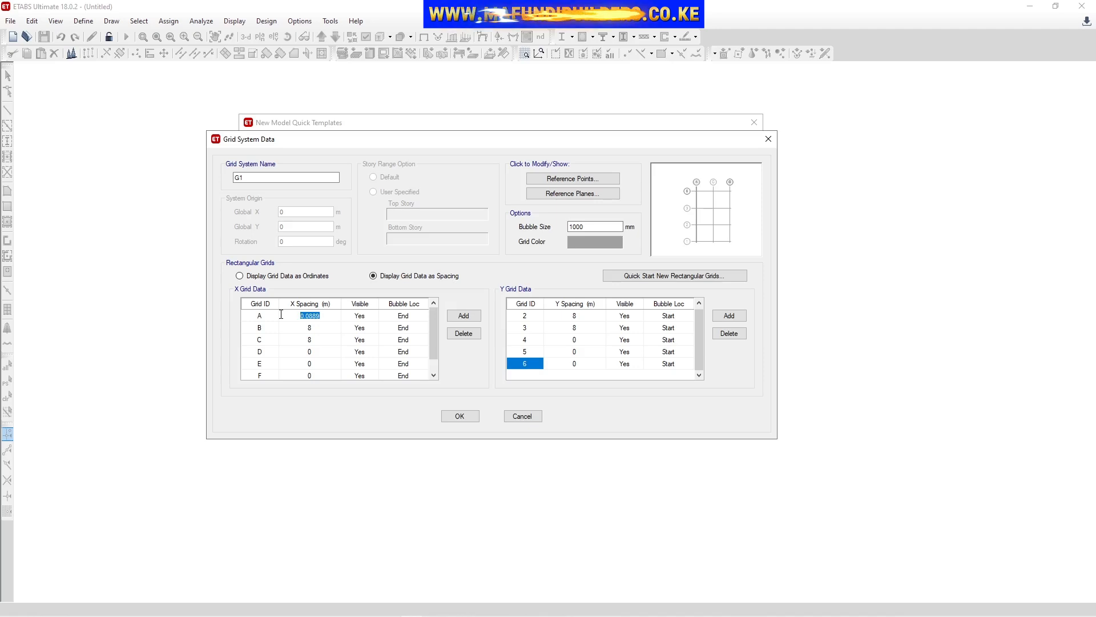
pyautogui.write('2')
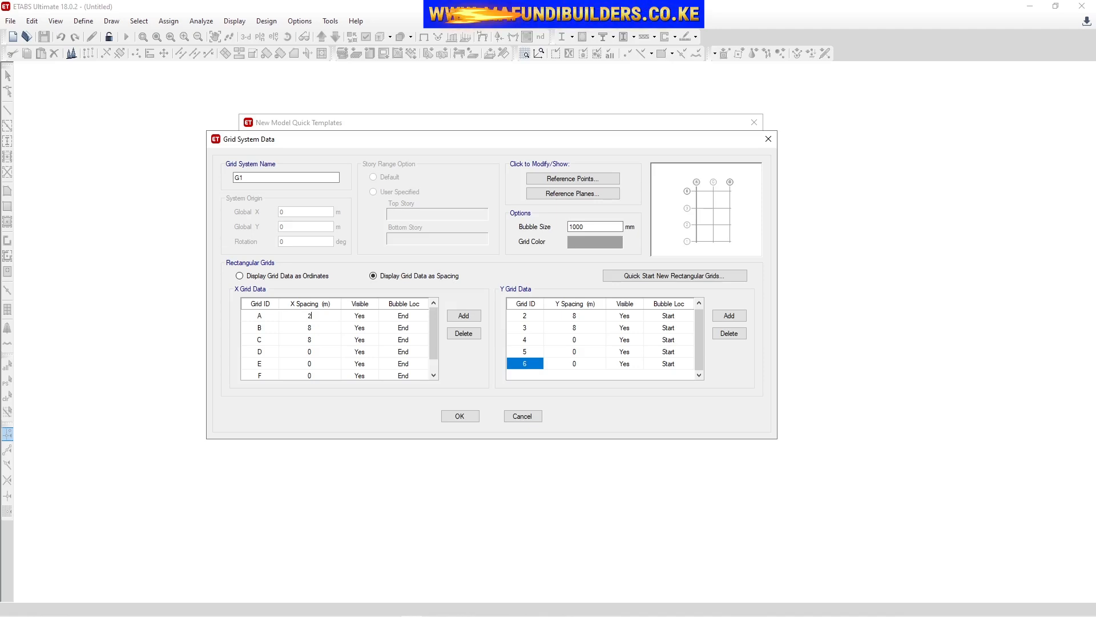
pyautogui.write('5')
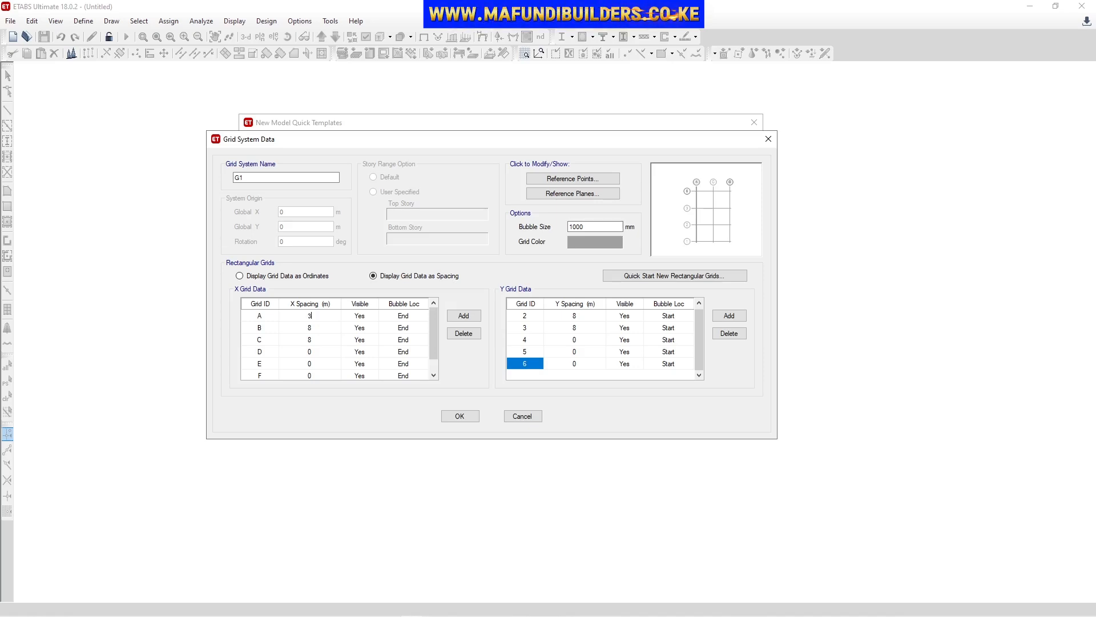
pyautogui.write('.3')
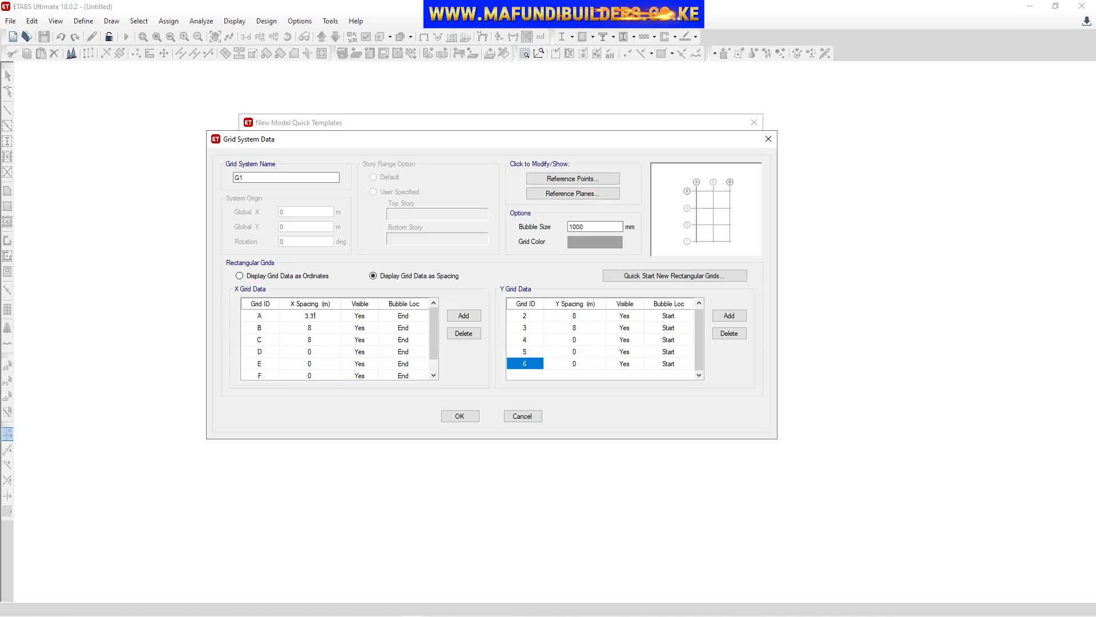
pyautogui.click(322, 328)
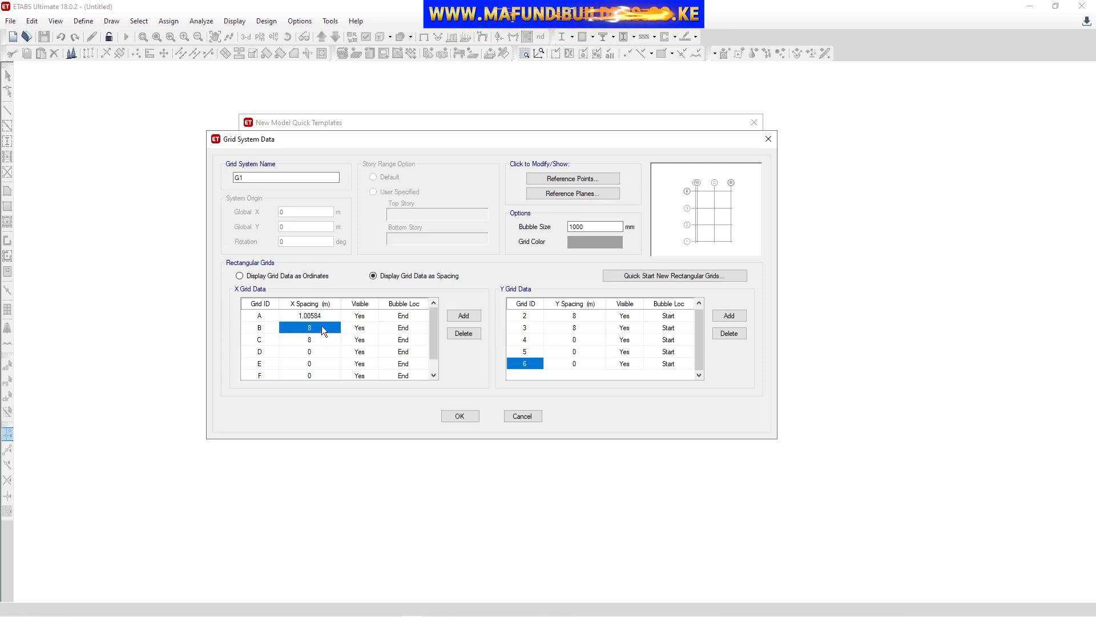
# Replace the converted X spacing of grid line A with 3.5 m.
pyautogui.click(321, 316)
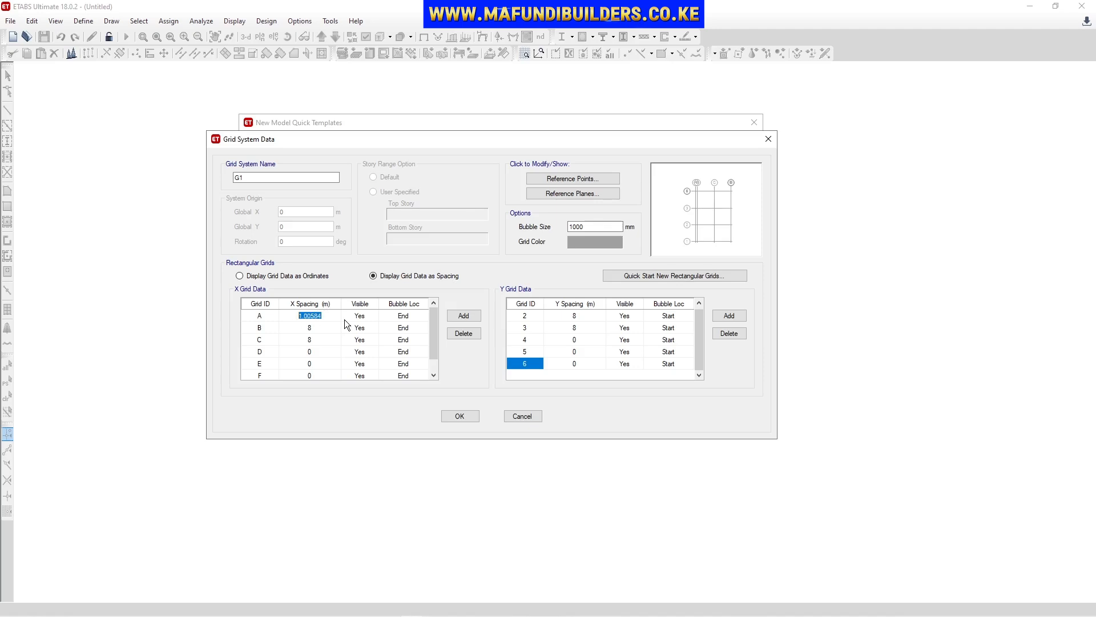
pyautogui.doubleClick(334, 316)
pyautogui.click(344, 319)
pyautogui.click(334, 320)
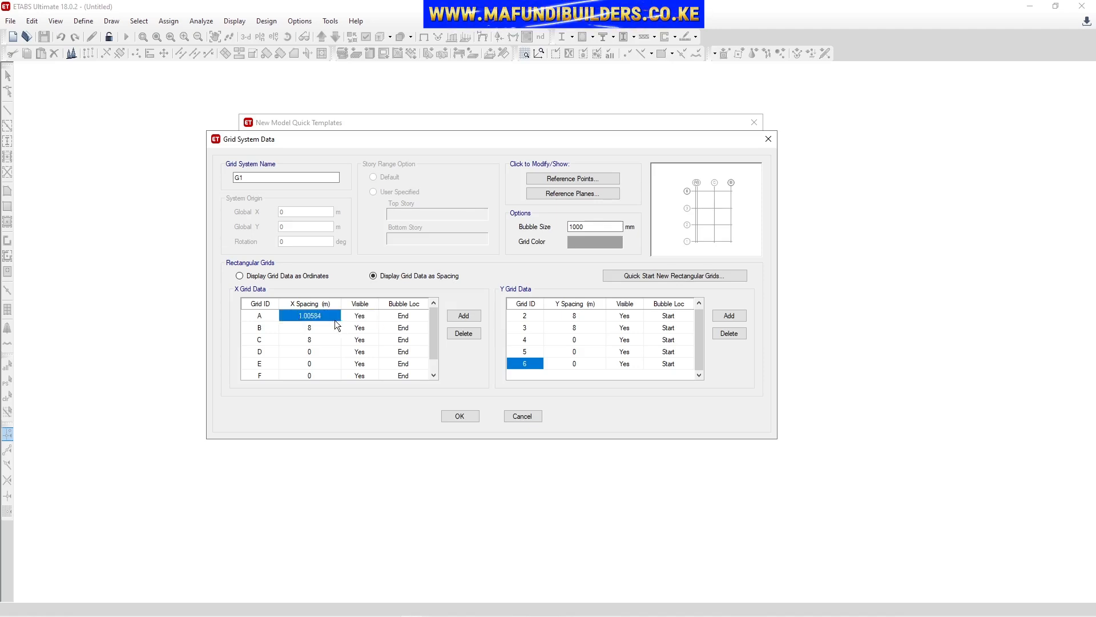
pyautogui.click(332, 319)
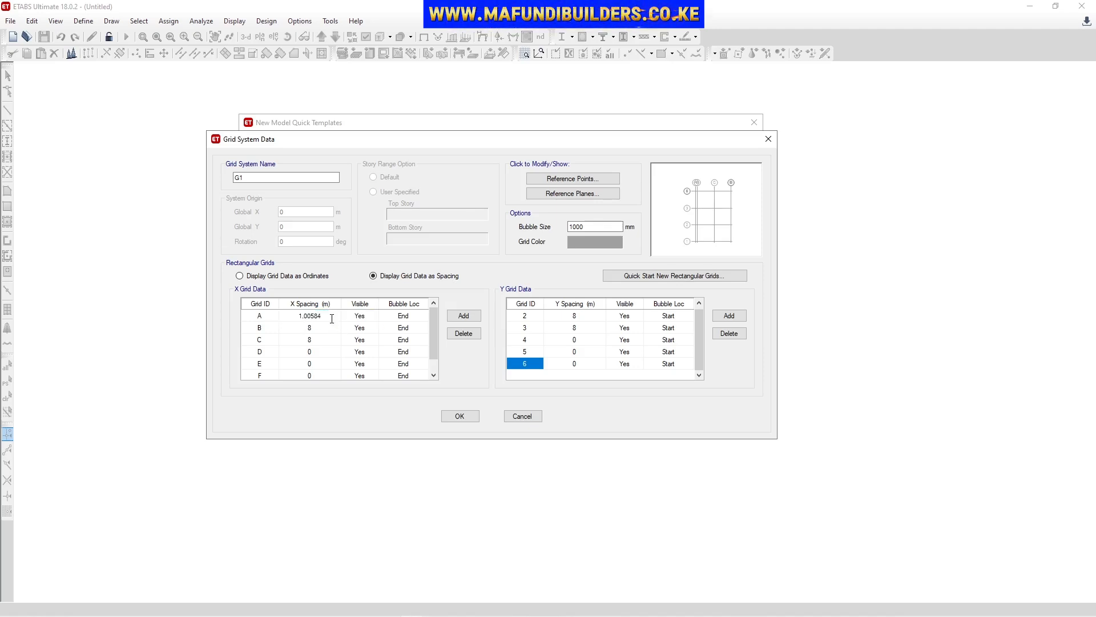
pyautogui.press('BackSpace')
pyautogui.press('BackSpace')
pyautogui.press('BackSpace')
pyautogui.press('BackSpace')
pyautogui.press('BackSpace')
pyautogui.write('3.5')
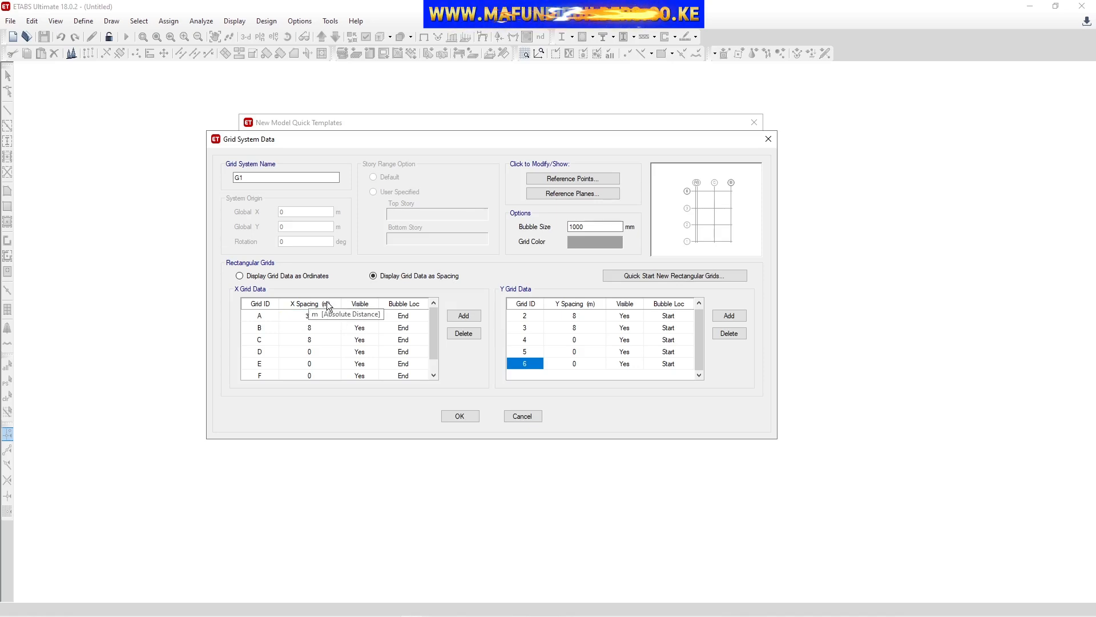
pyautogui.click(321, 328)
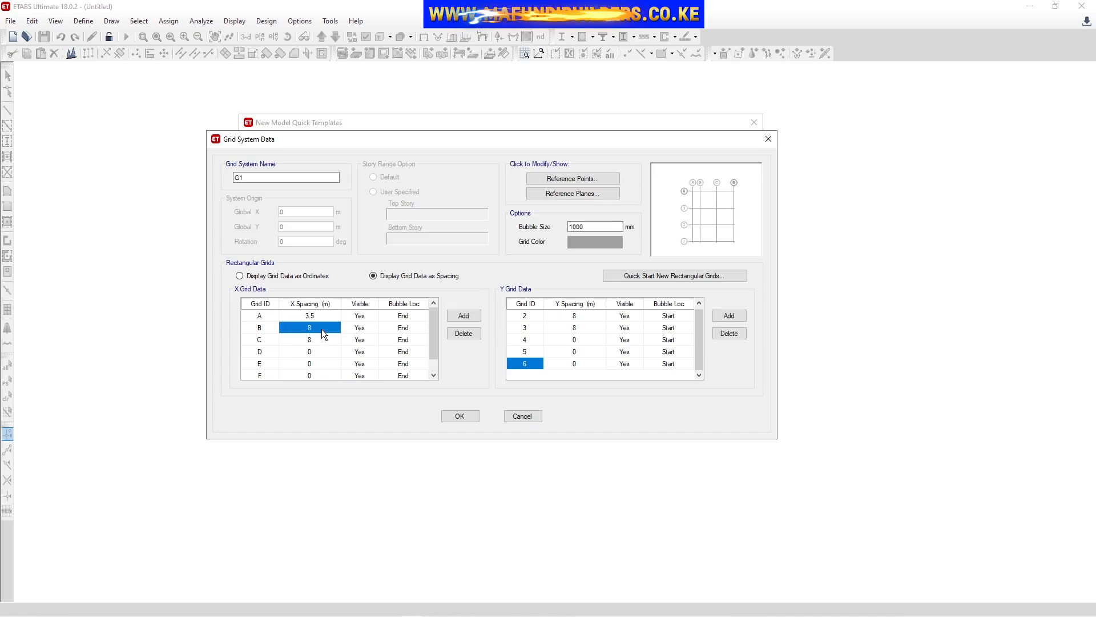
# Consult the Archicad plan and set the X spacing to 1.8 m for grid line B and 2.25 m for grid line C.
pyautogui.click(320, 329)
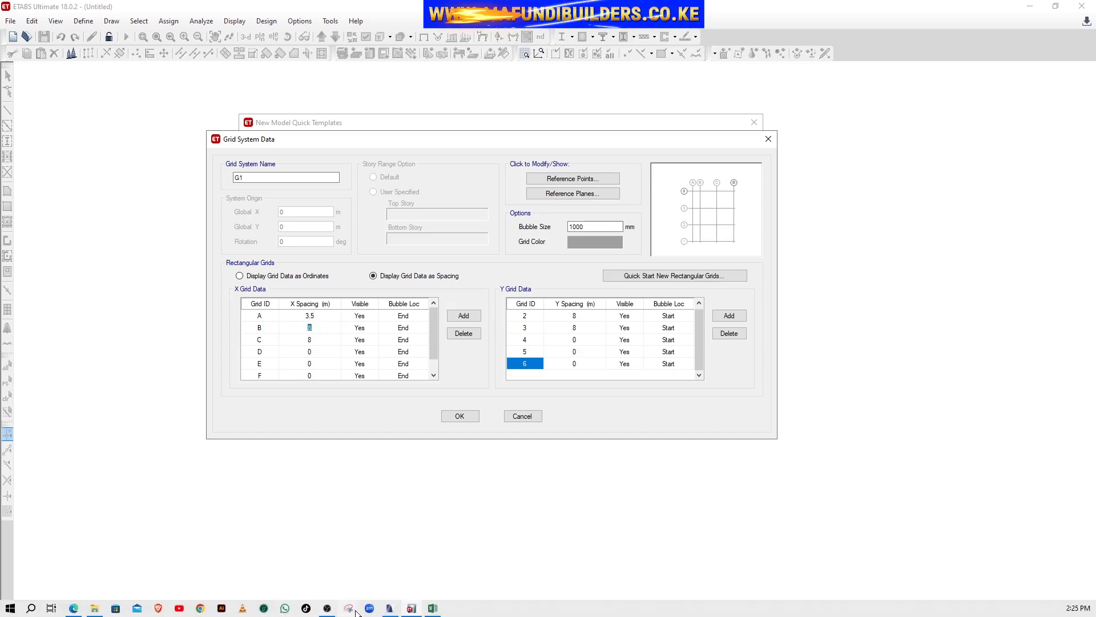
pyautogui.click(388, 609)
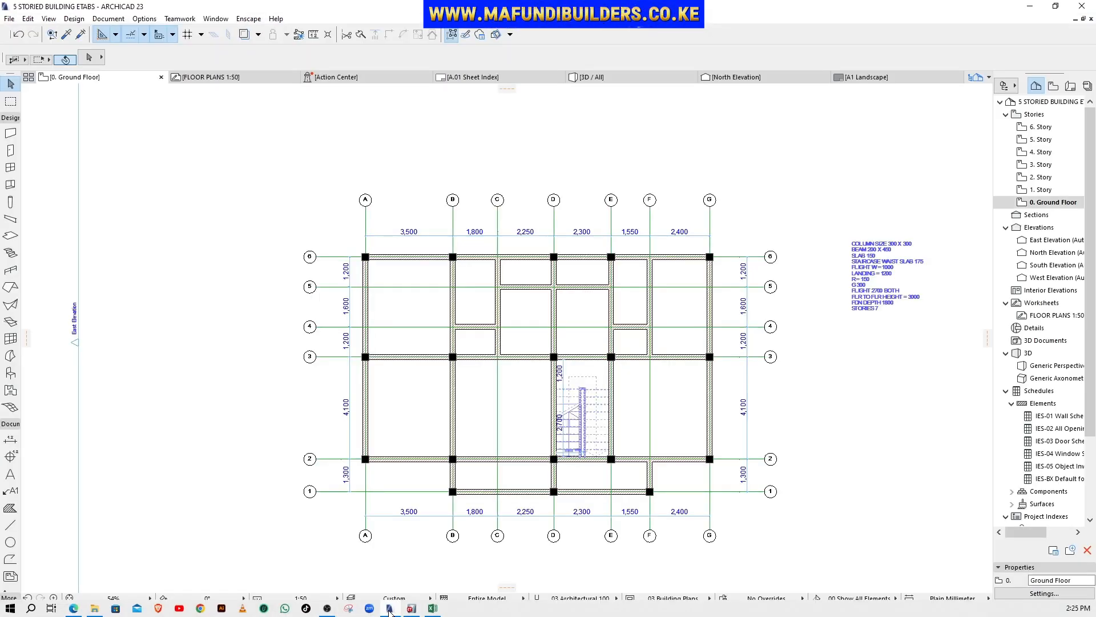
pyautogui.click(389, 609)
pyautogui.write('1')
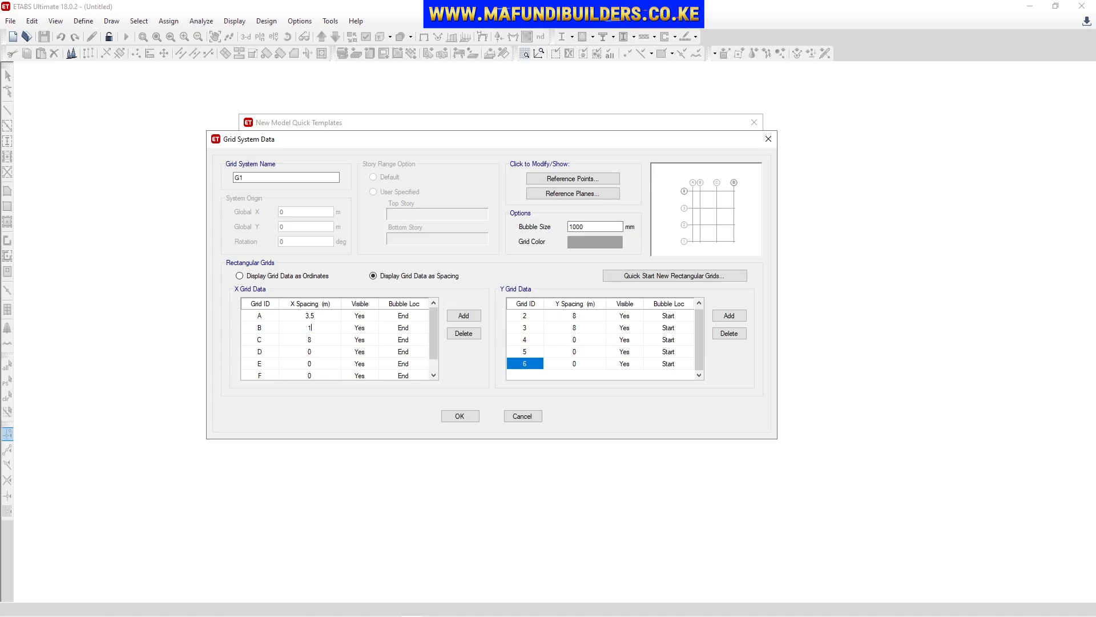
pyautogui.write('.8')
pyautogui.click(320, 341)
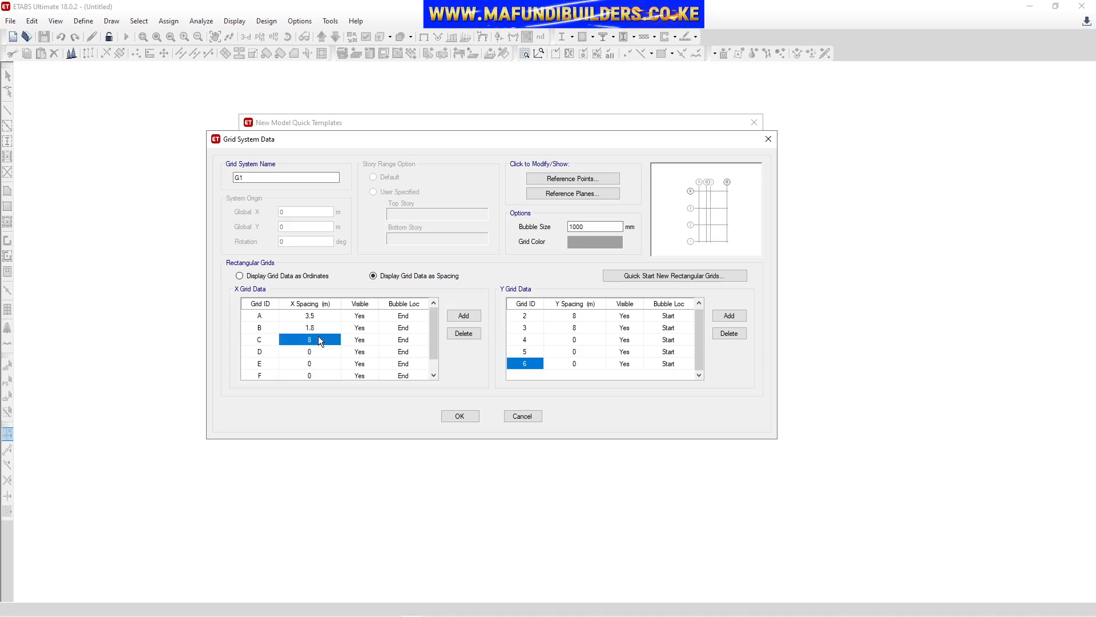
pyautogui.write('2.25')
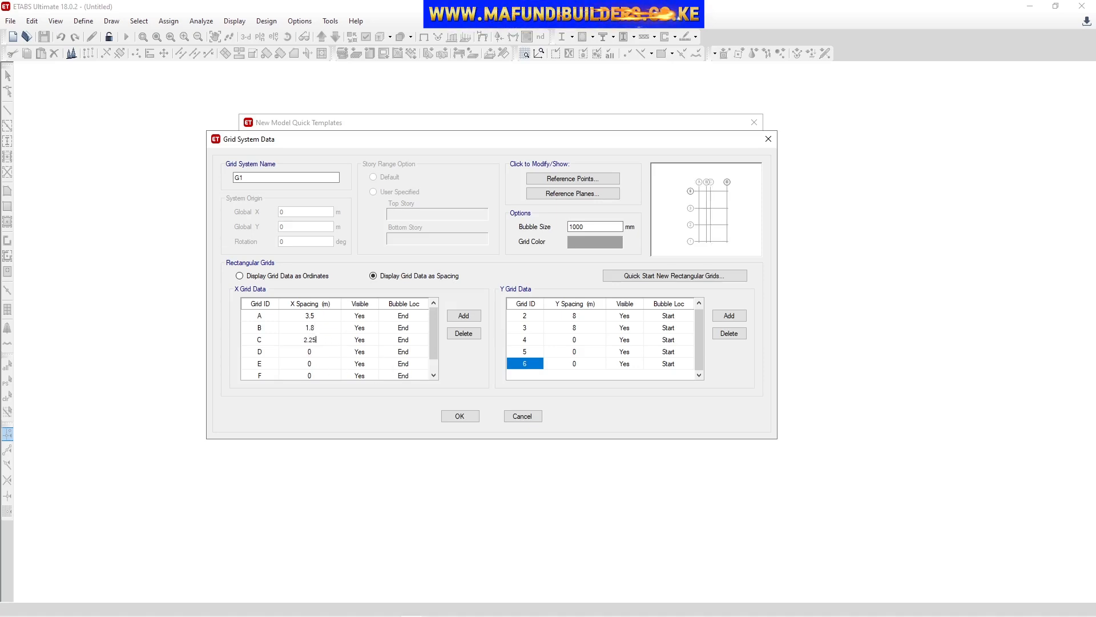
# Check the D–E dimension on the Archicad plan and set grid line D's X spacing to 2.3 m in ETABS.
pyautogui.click(387, 609)
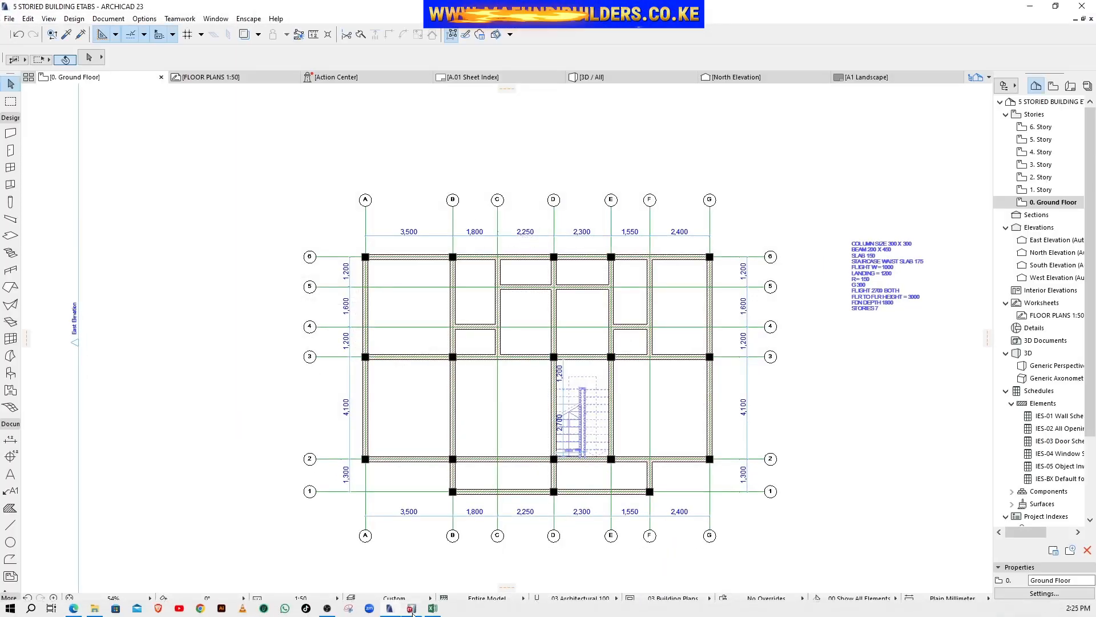
pyautogui.click(406, 608)
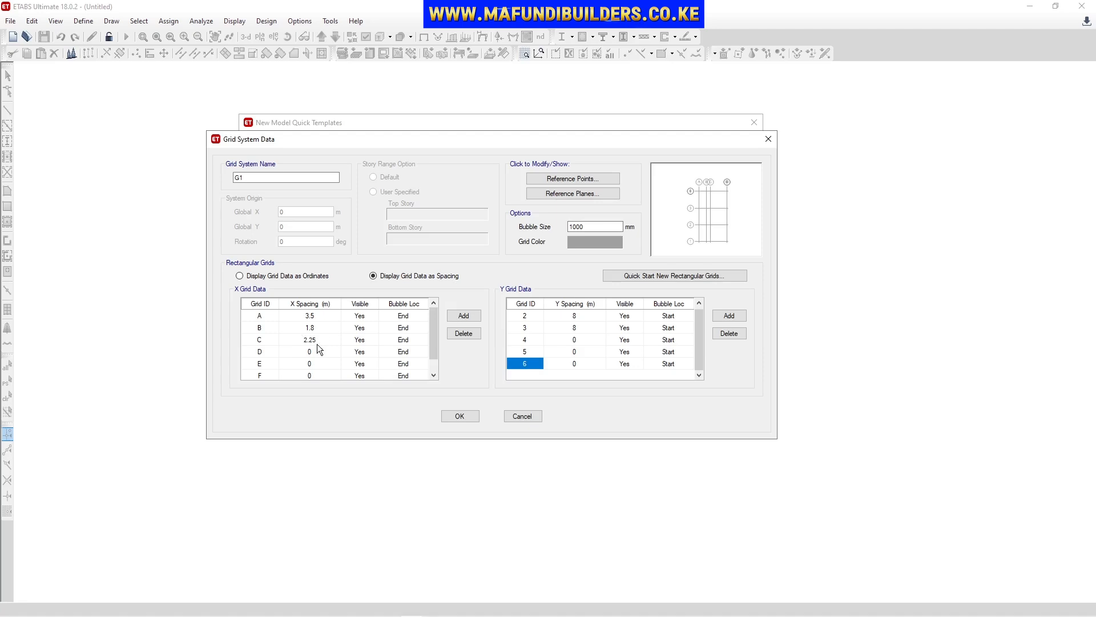
pyautogui.click(317, 349)
pyautogui.write('2.3')
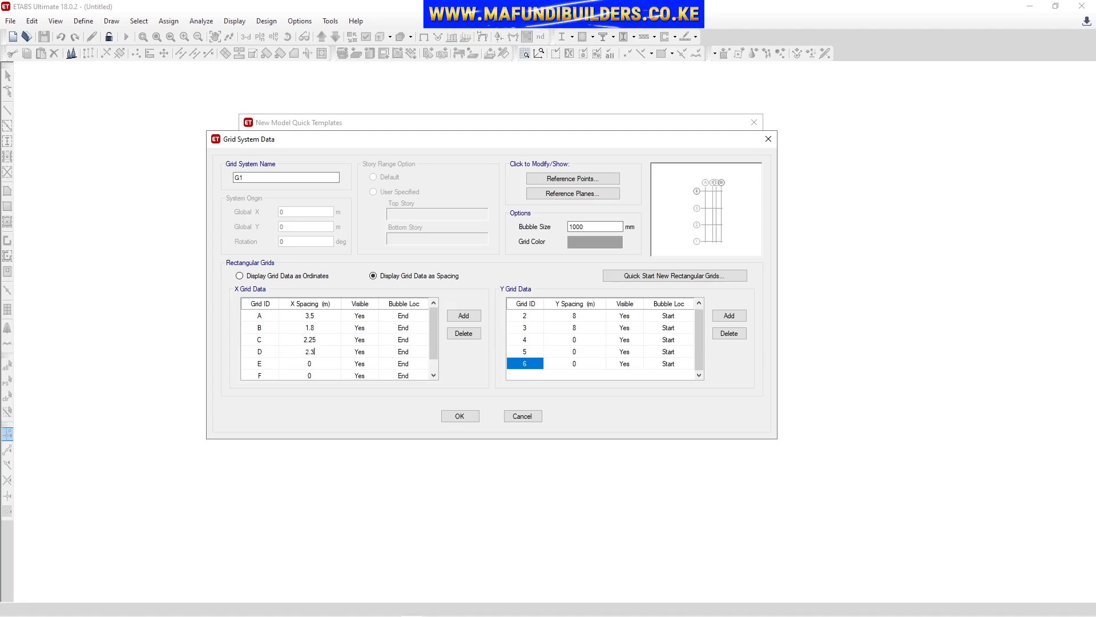
# Set grid line E's X spacing to 1.55 m and, after checking the F–G dimension on the Archicad plan, grid line F's to 2.4 m.
pyautogui.click(318, 364)
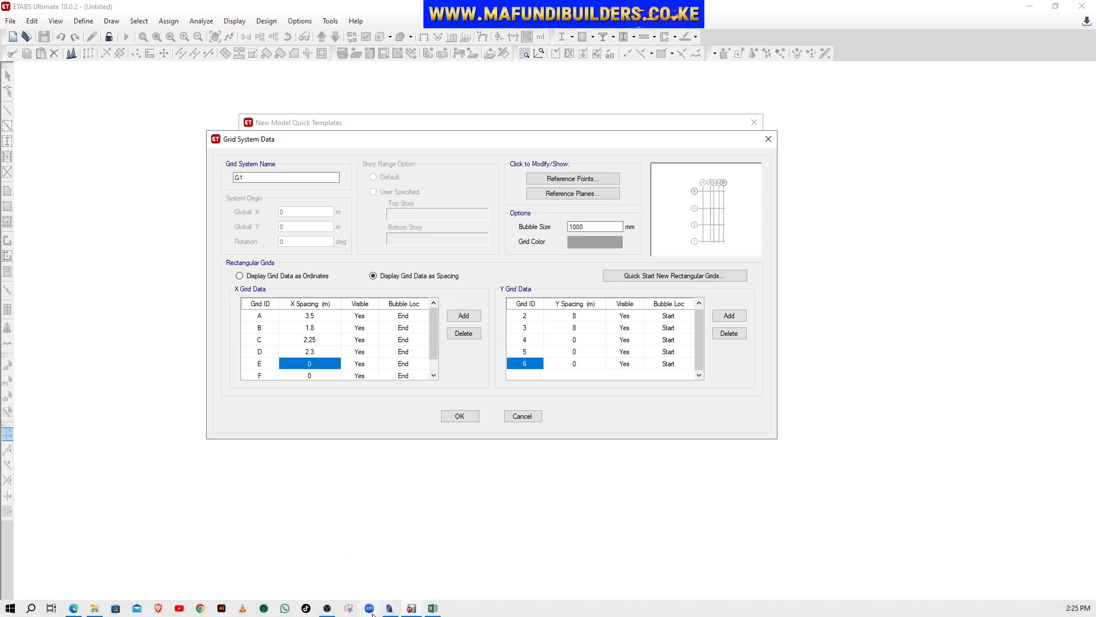
pyautogui.write('1.55')
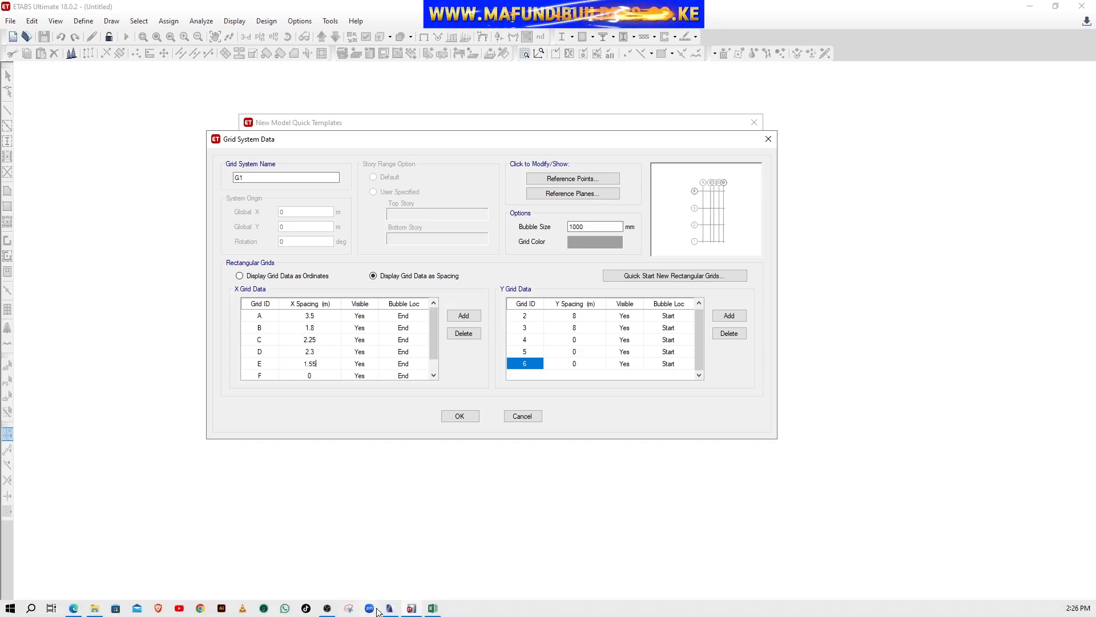
pyautogui.click(382, 609)
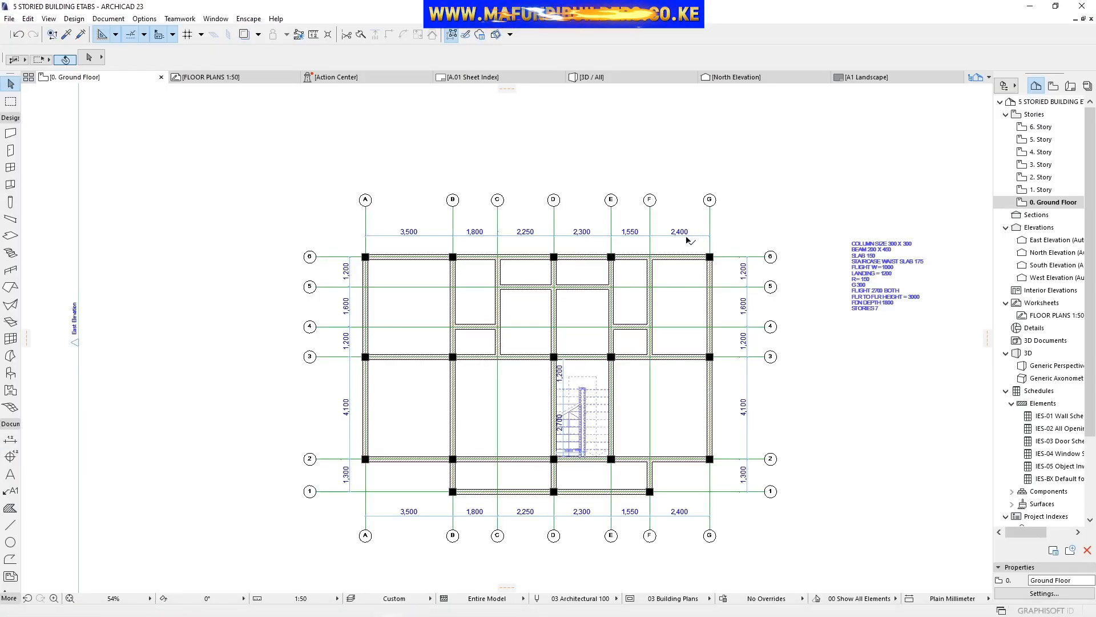
pyautogui.click(411, 609)
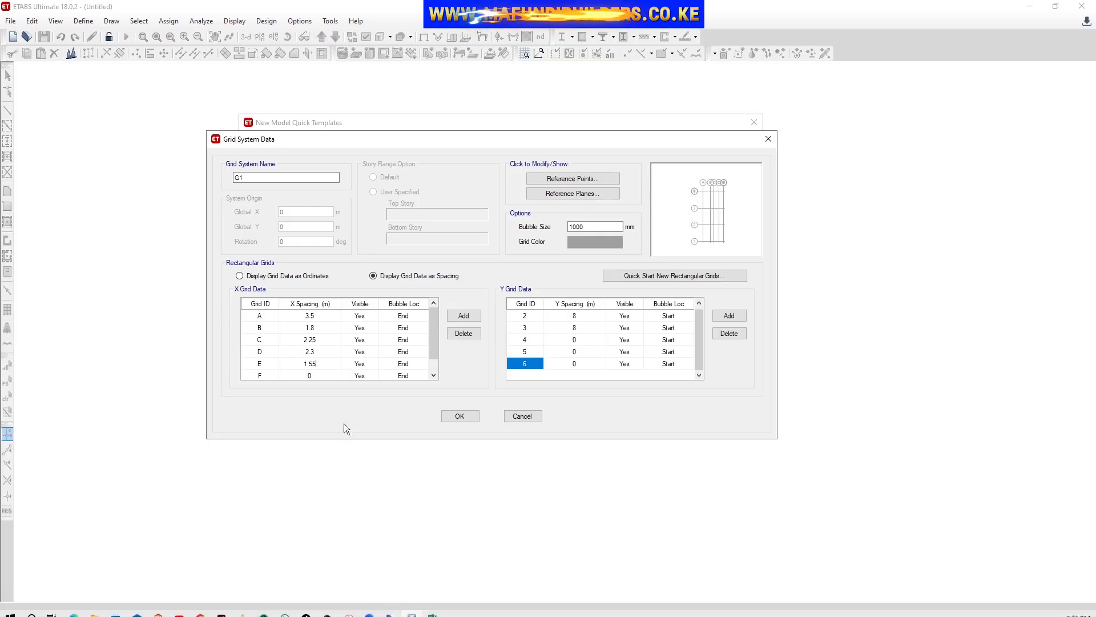
pyautogui.press('Return')
pyautogui.scroll(-1, 316, 371)
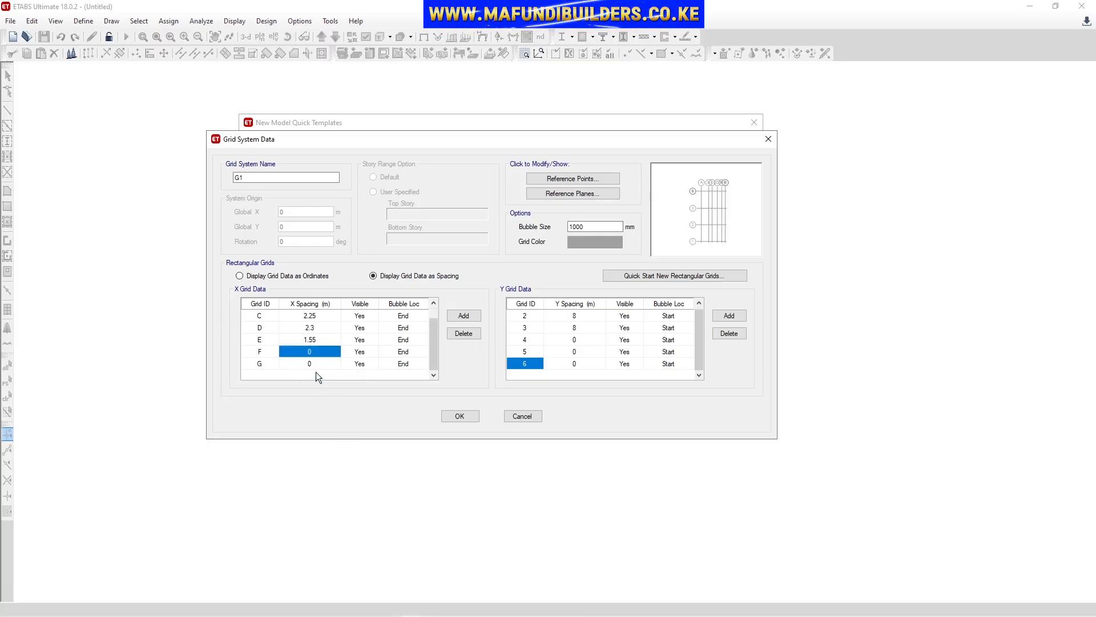
pyautogui.write('21.4')
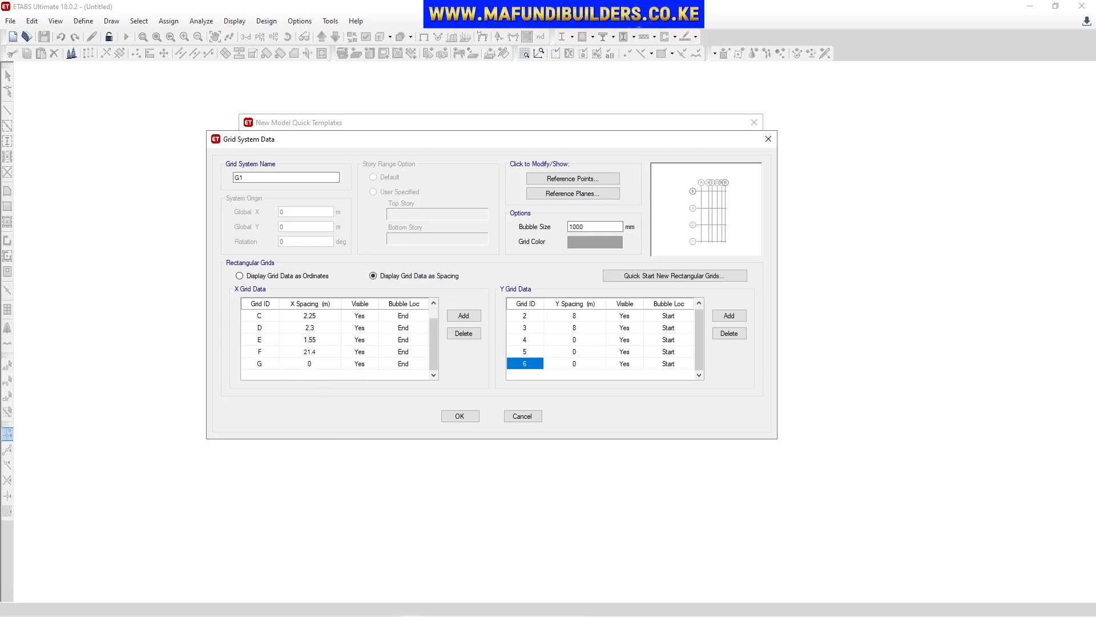
pyautogui.press('BackSpace')
pyautogui.press('BackSpace')
pyautogui.write('.4')
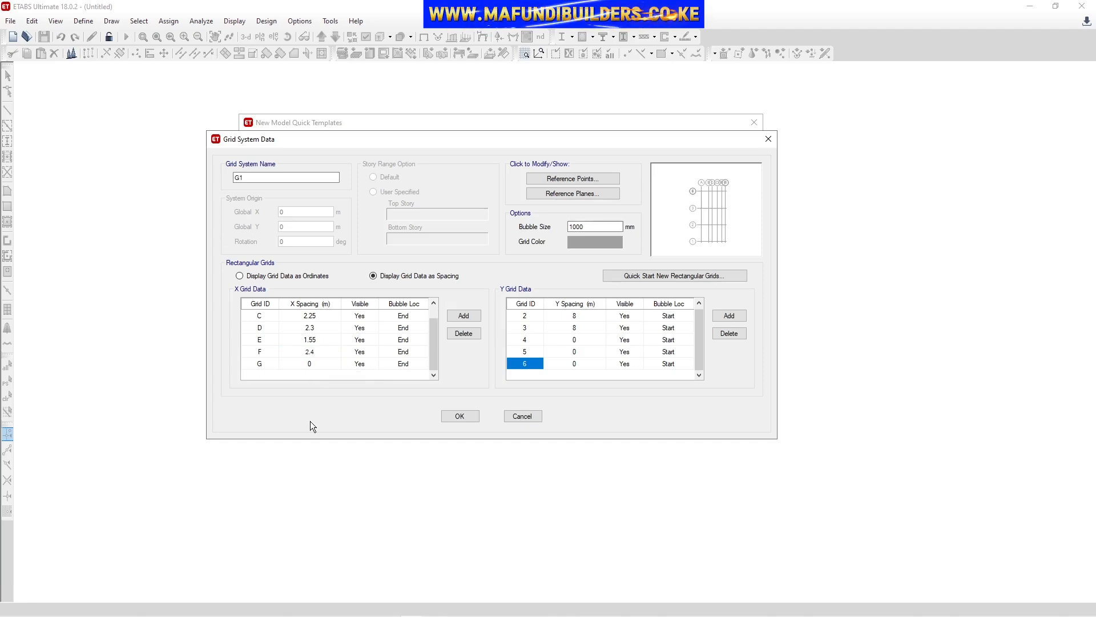
pyautogui.click(265, 362)
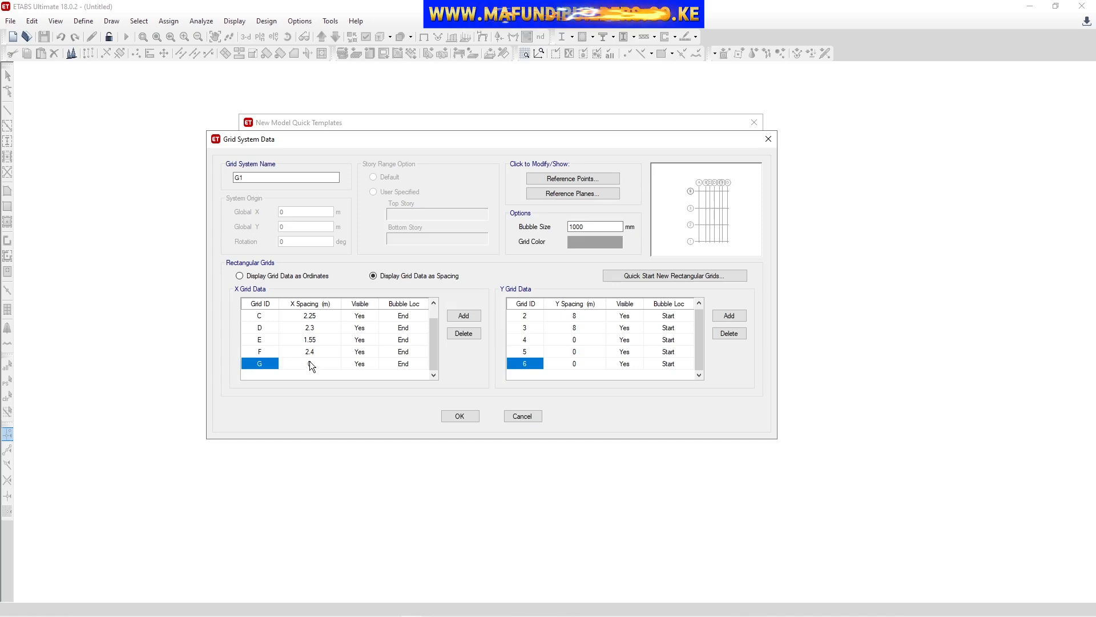
pyautogui.scroll(1, 310, 362)
pyautogui.scroll(-1, 312, 335)
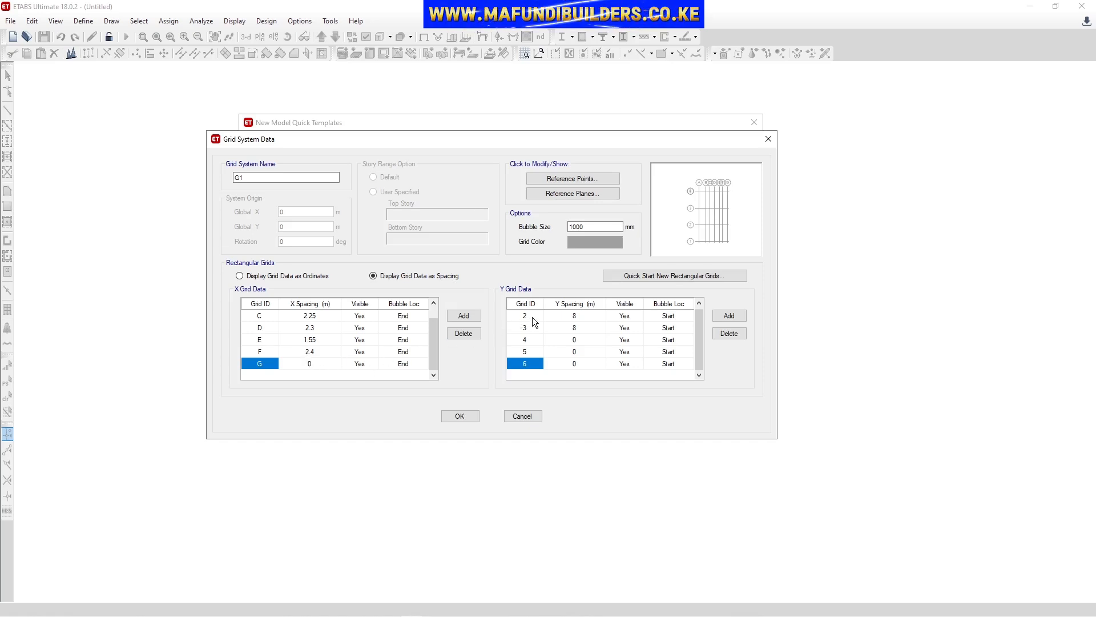
# Consult the Archicad plan and set the Y spacing to 1.3 m for grid line 1 and 4.1 m for grid line 2 in ETABS.
pyautogui.scroll(1, 540, 317)
pyautogui.click(577, 315)
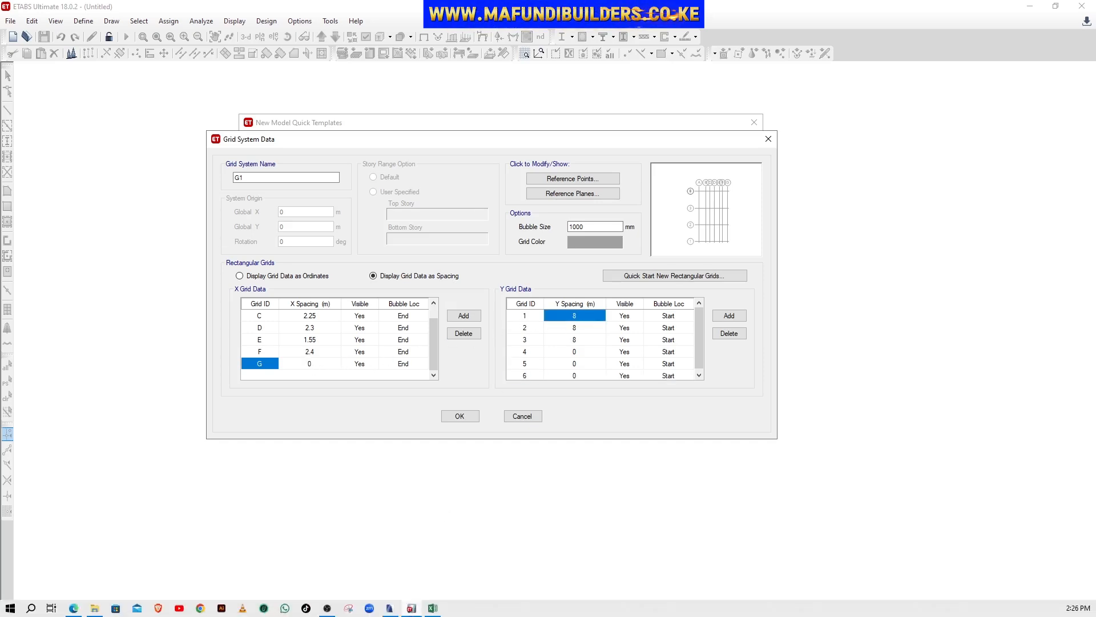
pyautogui.click(391, 609)
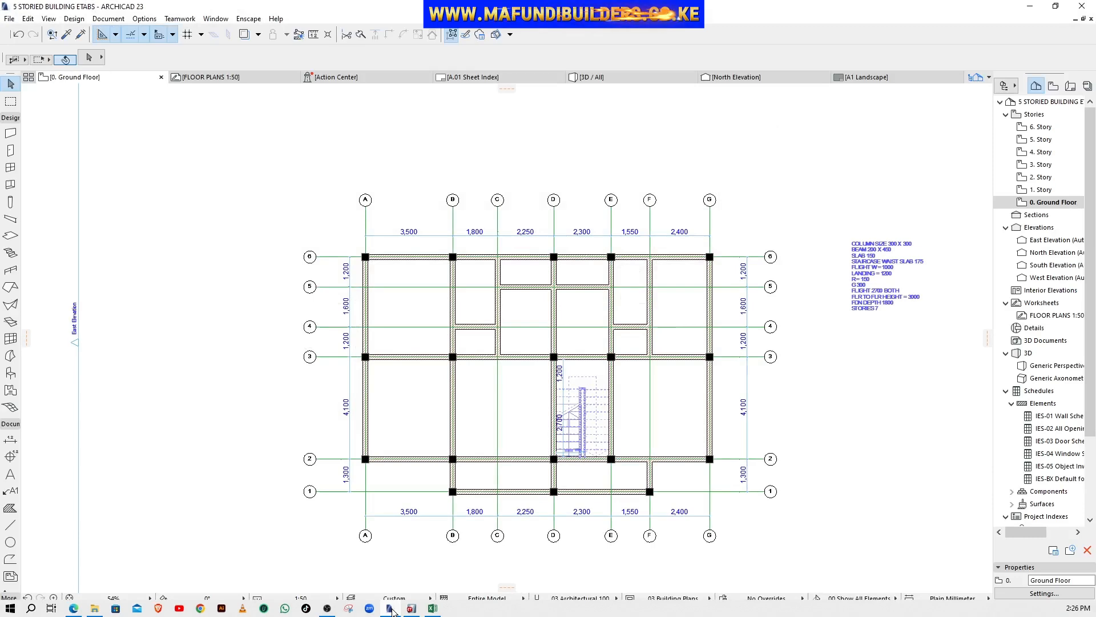
pyautogui.click(393, 610)
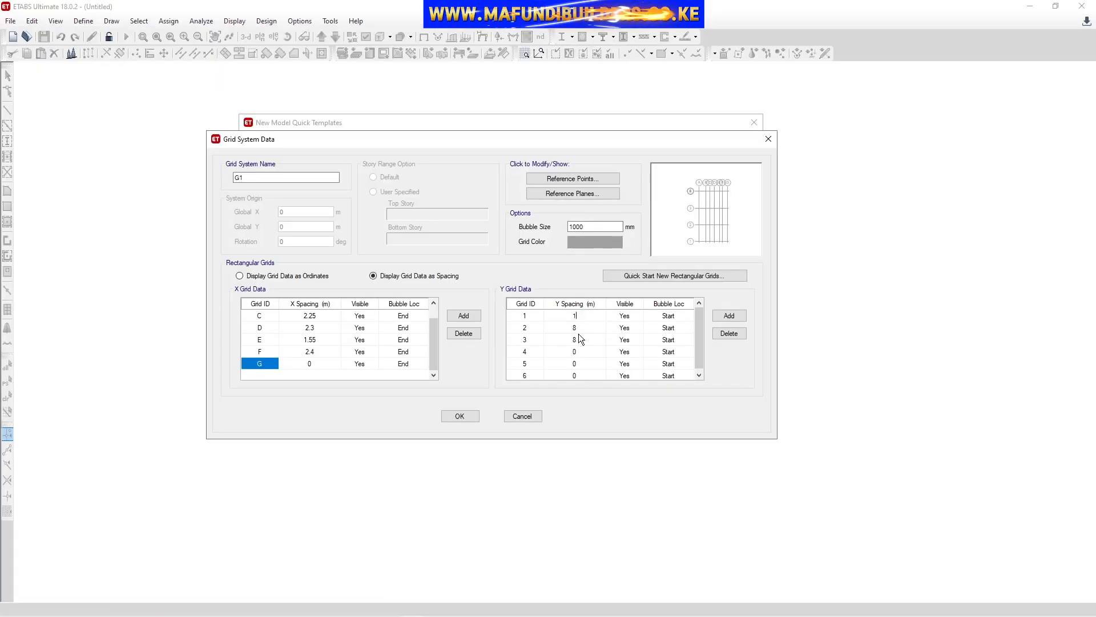
pyautogui.write('1.3')
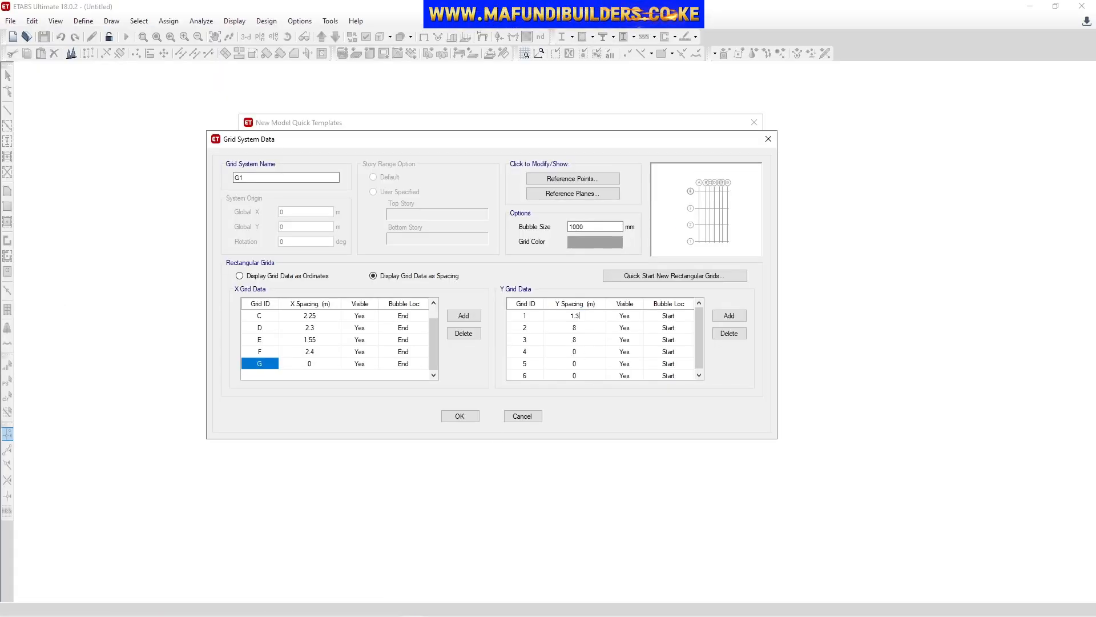
pyautogui.click(578, 327)
pyautogui.write('4.1')
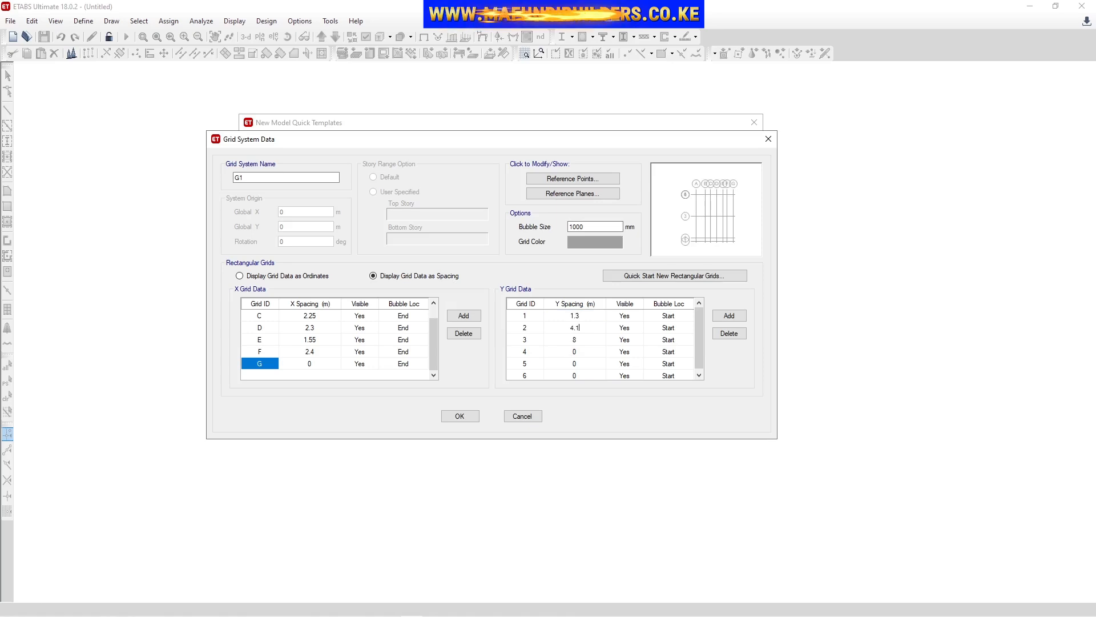
# Recheck the Archicad plan and set the Y spacing to 1.2 m for grid line 3, 1.6 m for line 4 and 1.2 m for line 5.
pyautogui.click(602, 339)
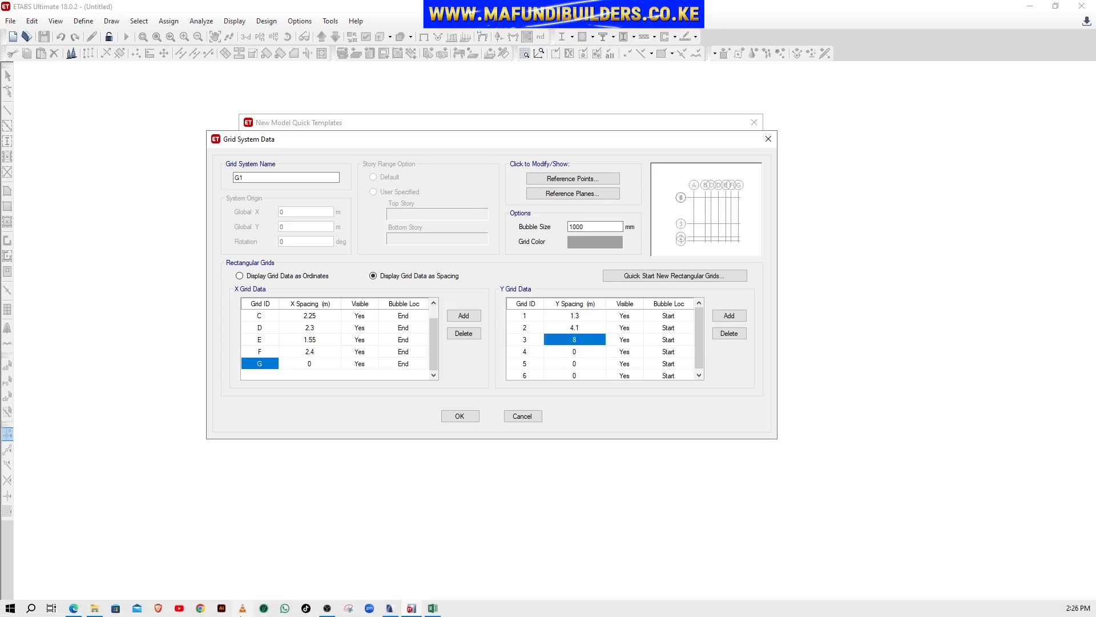
pyautogui.click(389, 608)
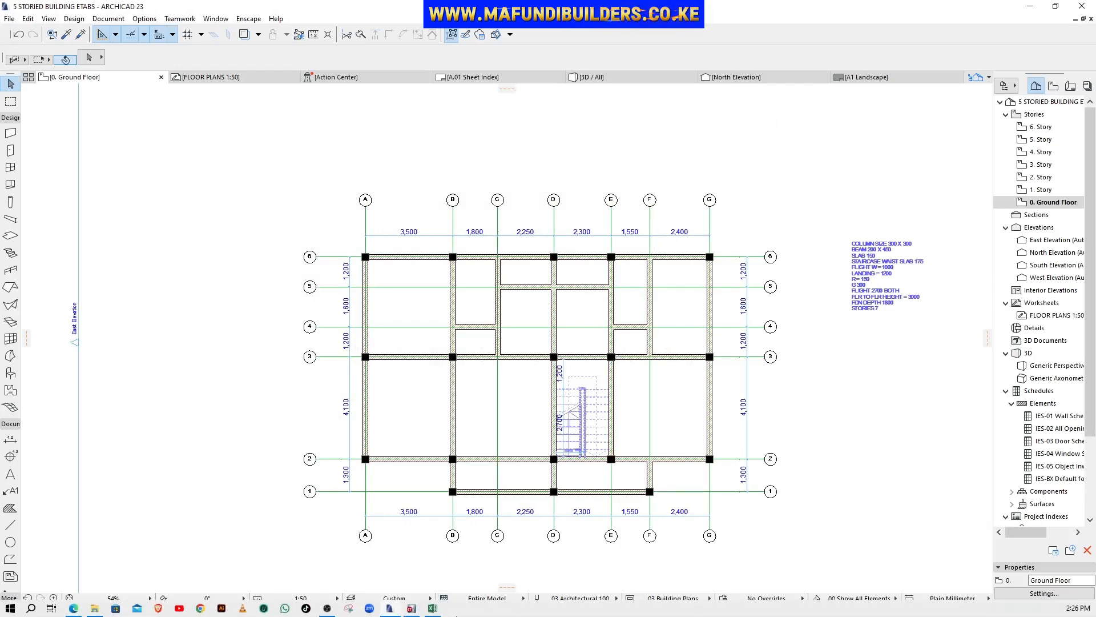
pyautogui.click(420, 609)
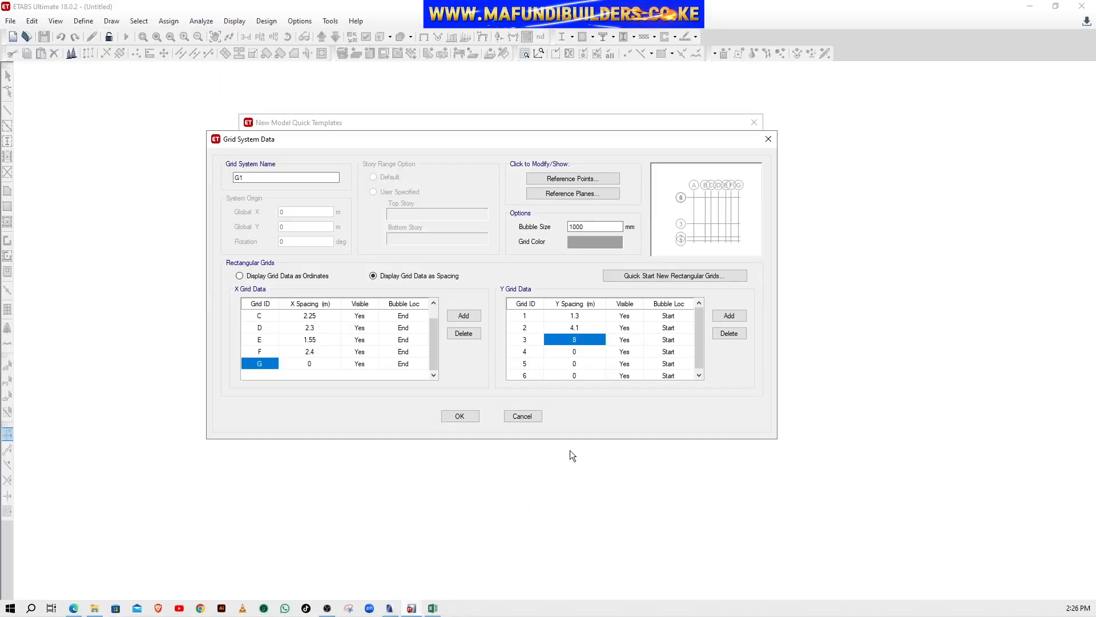
pyautogui.write('1')
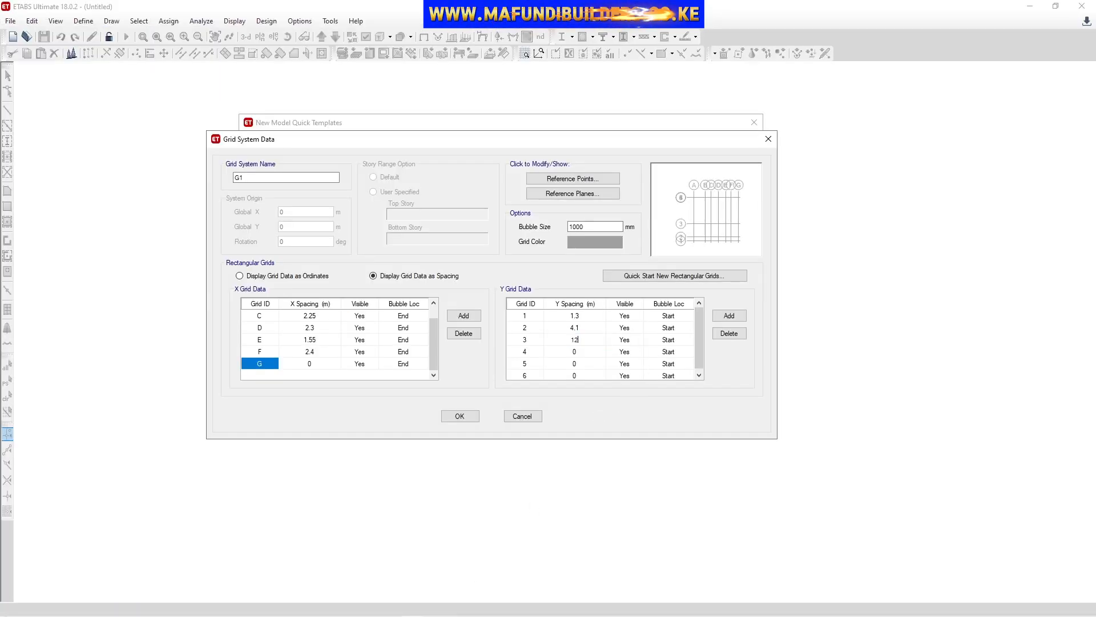
pyautogui.write('.2')
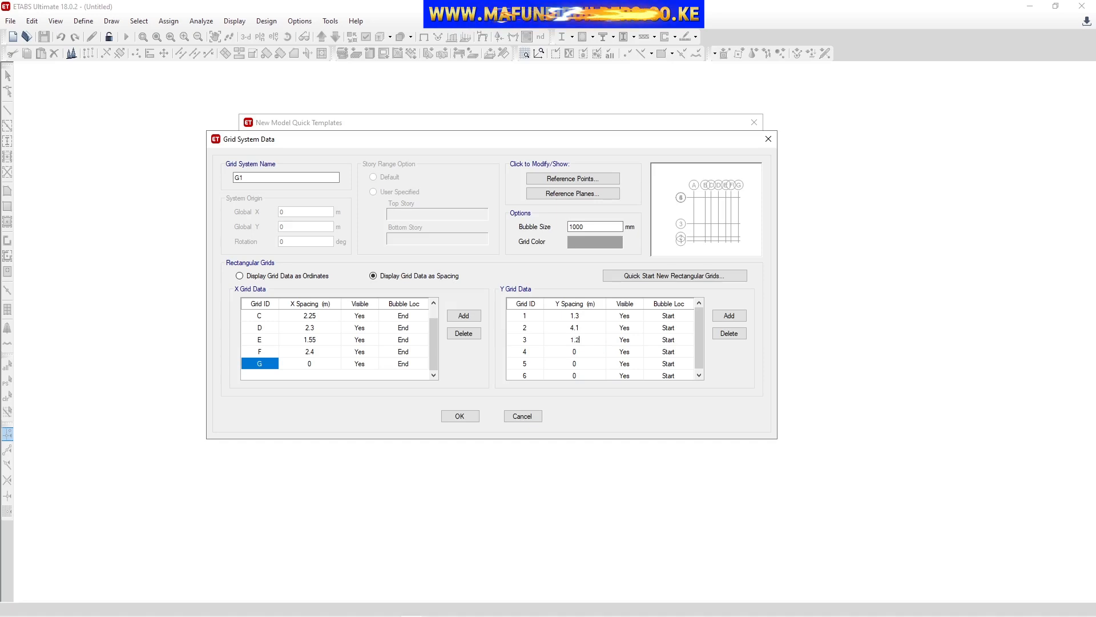
pyautogui.click(577, 351)
pyautogui.write('1.6')
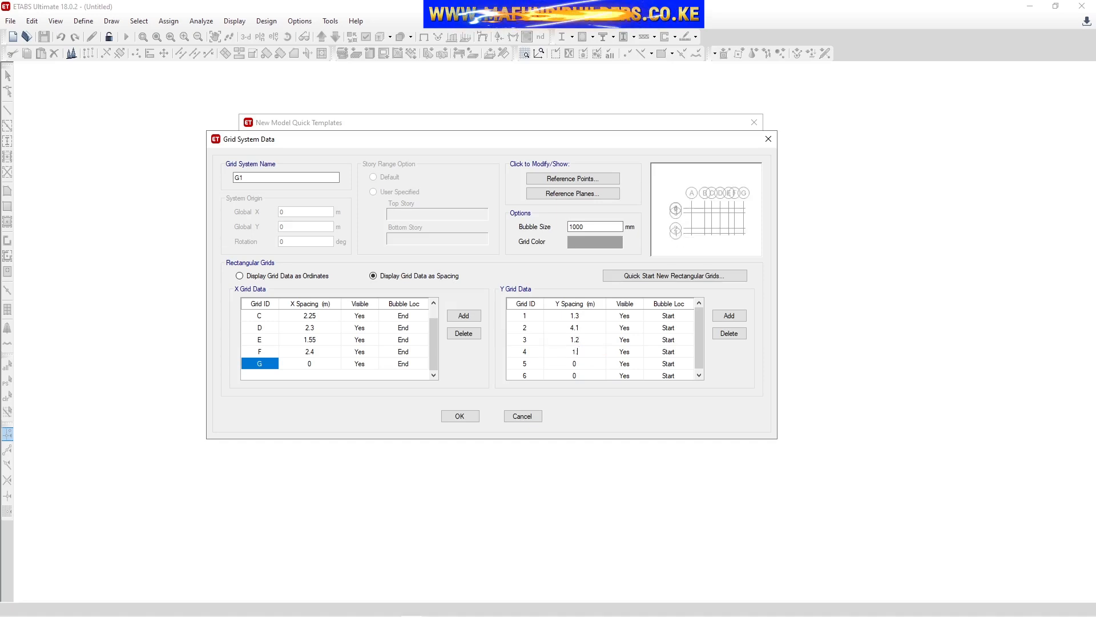
pyautogui.click(583, 362)
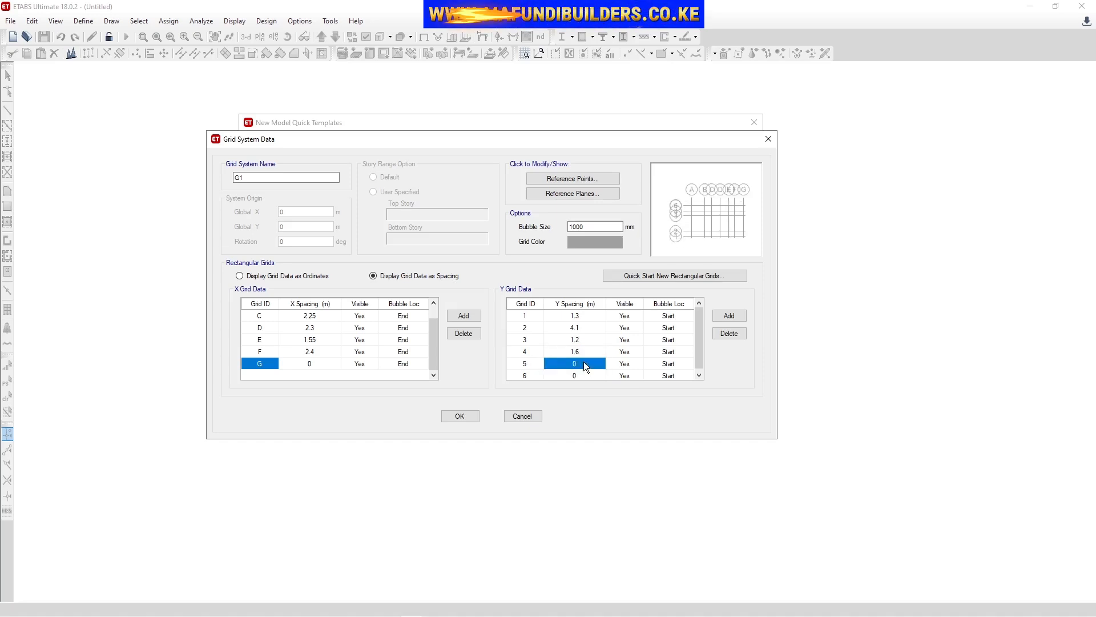
pyautogui.write('1.2')
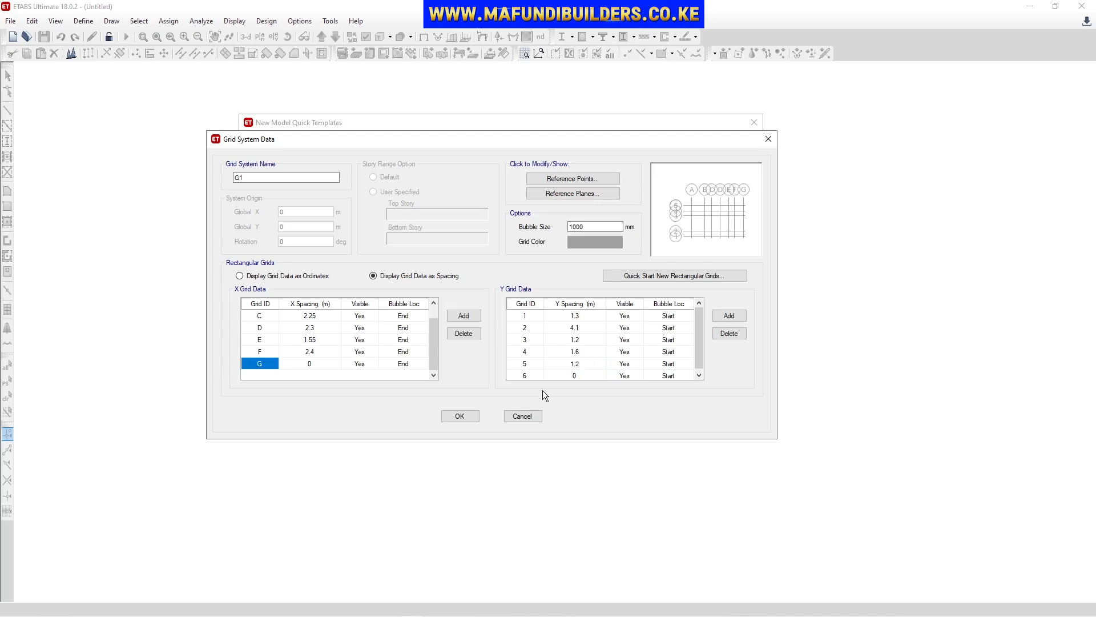
# Accept the custom grid data and create the new model with the Grid Only template.
pyautogui.scroll(-1, 595, 363)
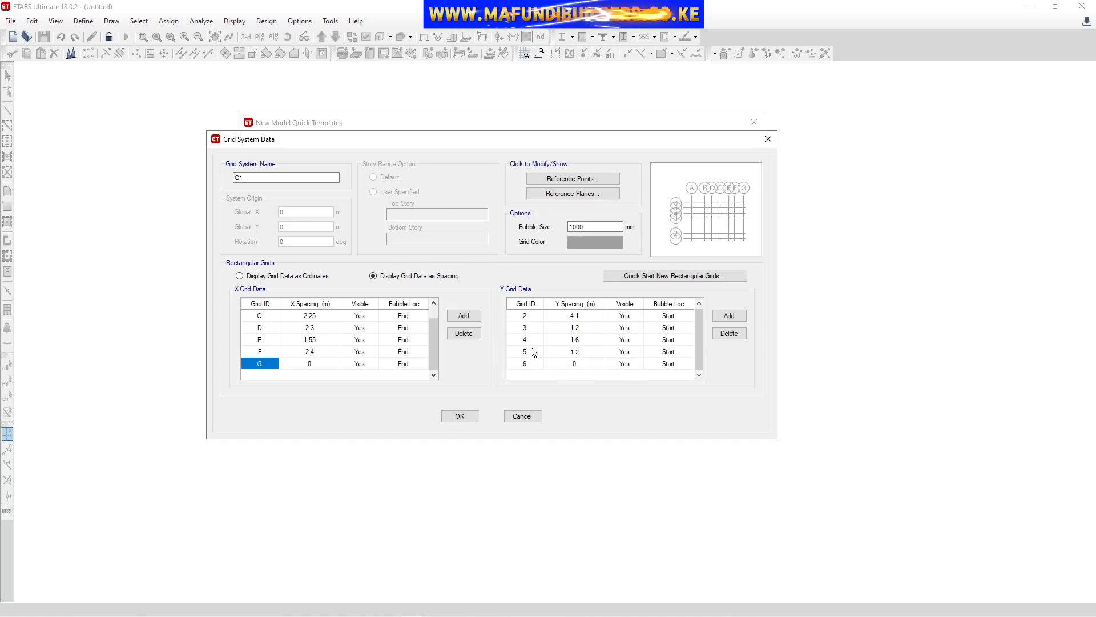
pyautogui.click(466, 415)
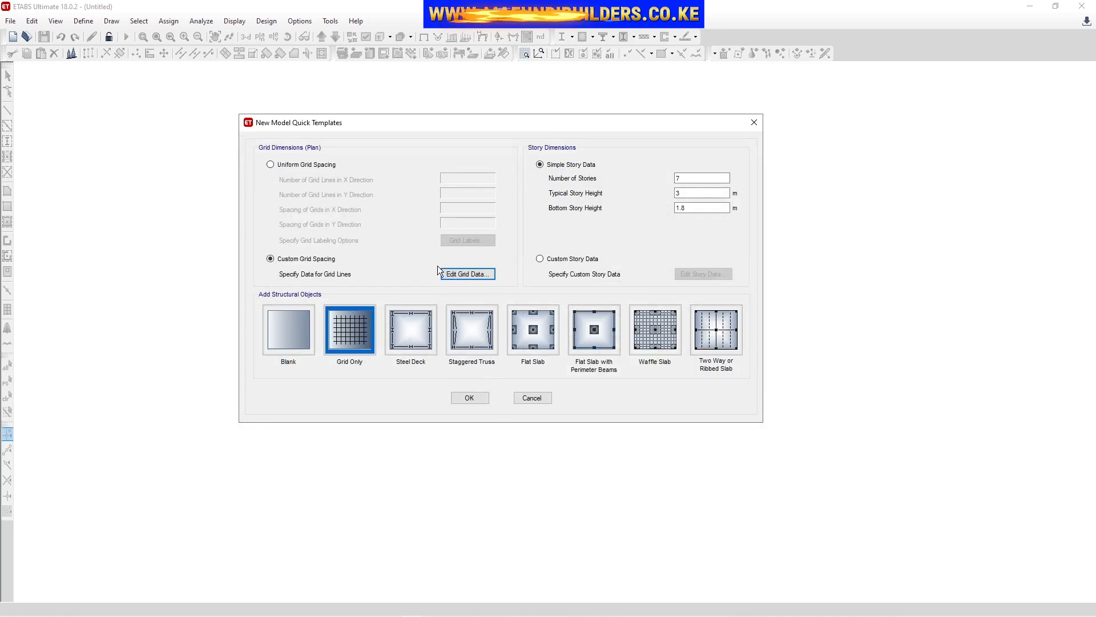
pyautogui.click(353, 319)
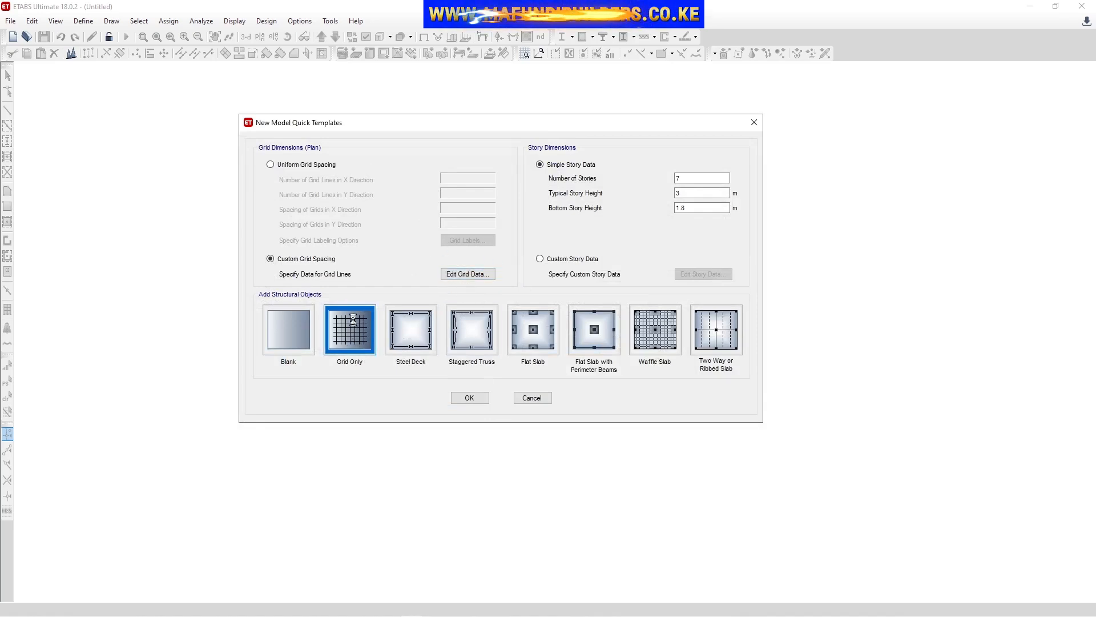
pyautogui.click(467, 400)
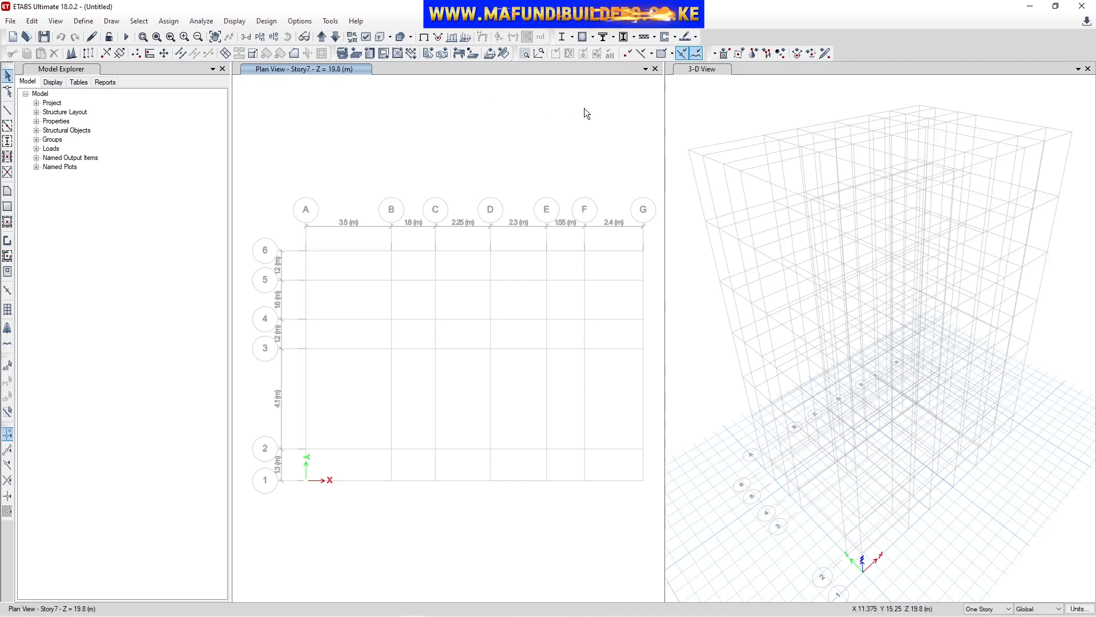
# Adjust the split between the two views so the Story7 plan view is wider than the 3-D view.
pyautogui.moveTo(664, 110); pyautogui.dragTo(567, 113)
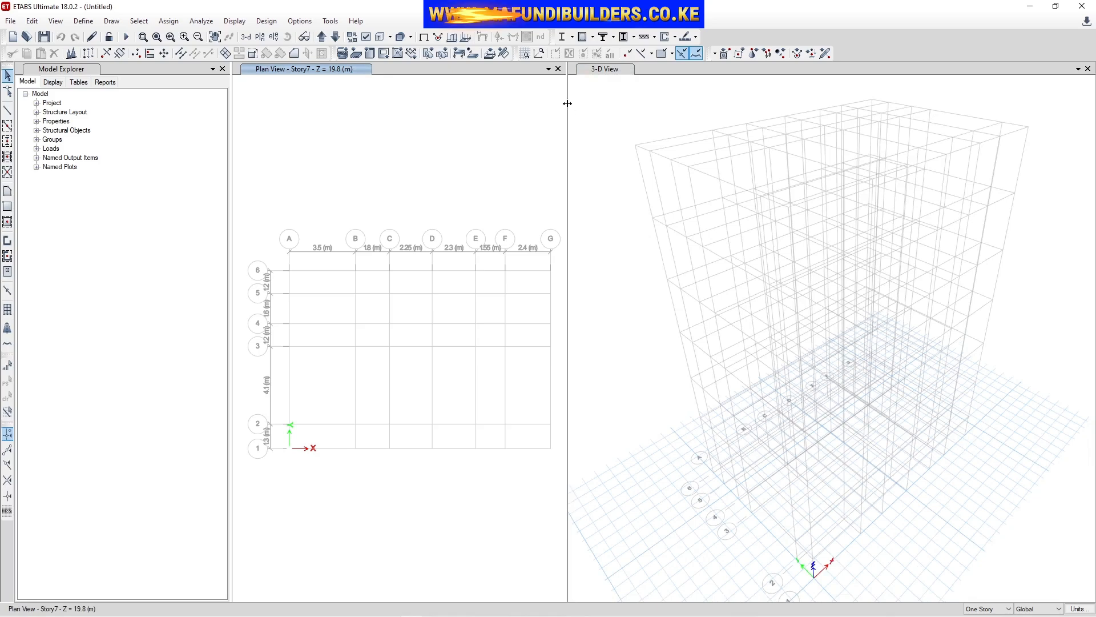
pyautogui.moveTo(567, 103); pyautogui.dragTo(704, 105)
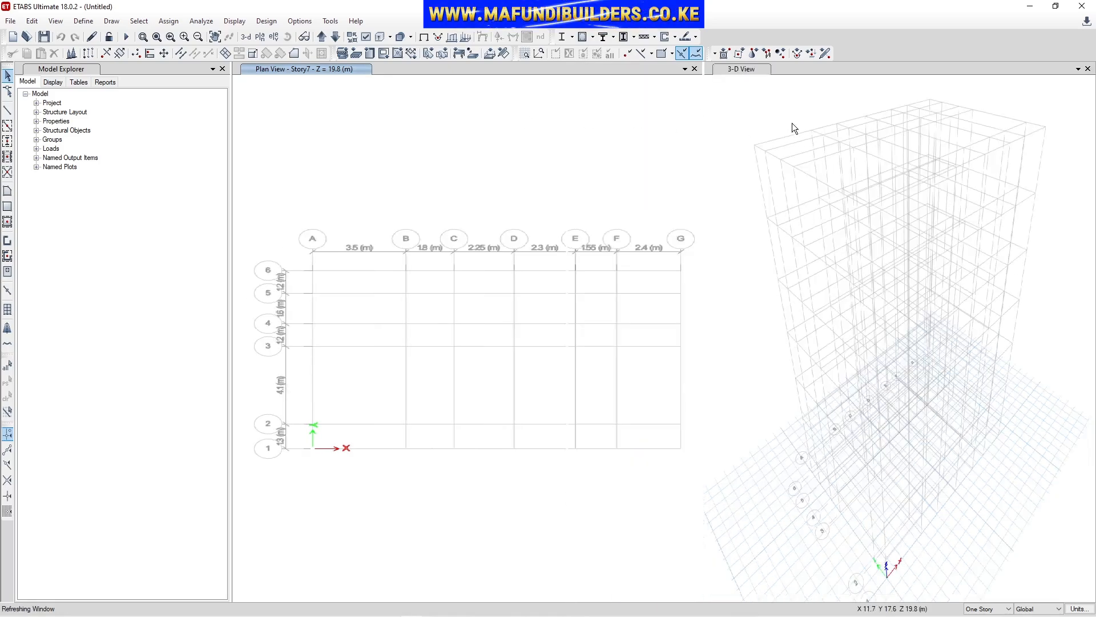
pyautogui.click(370, 202)
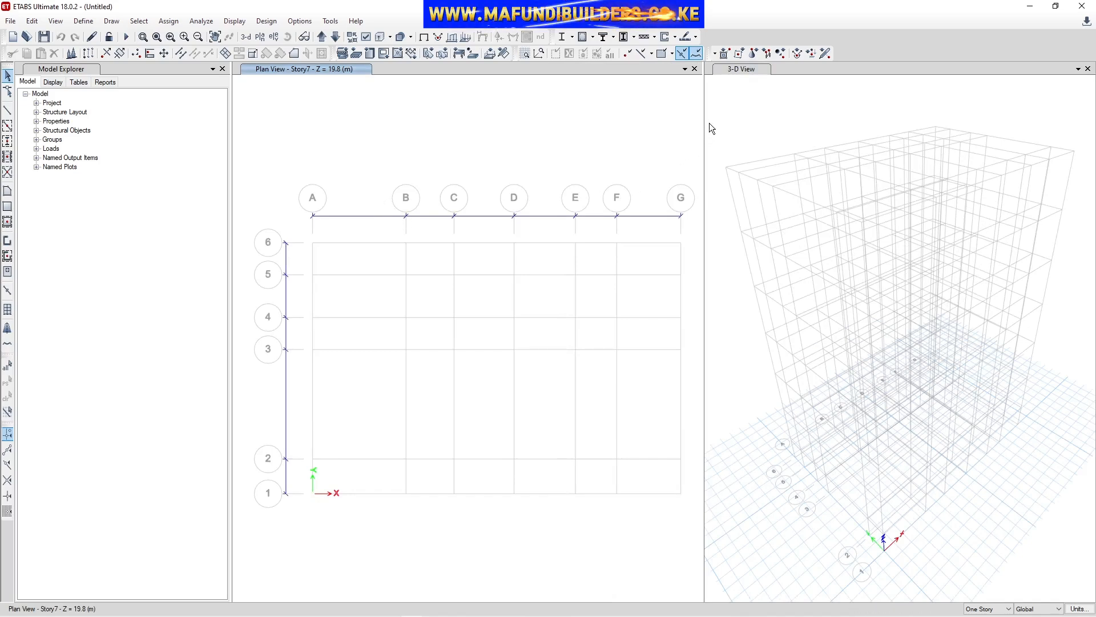
pyautogui.moveTo(709, 115); pyautogui.dragTo(716, 115)
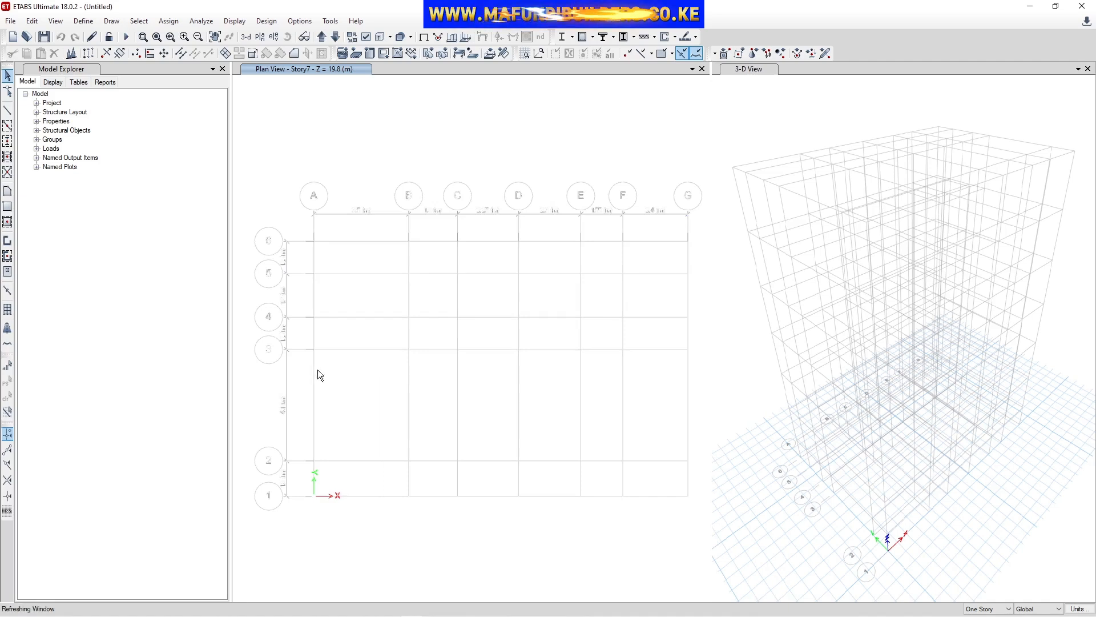
# Inspect the grid dimensions in the Story7 plan view and open the Add/Modify Grids settings.
pyautogui.scroll(5, 304, 386)
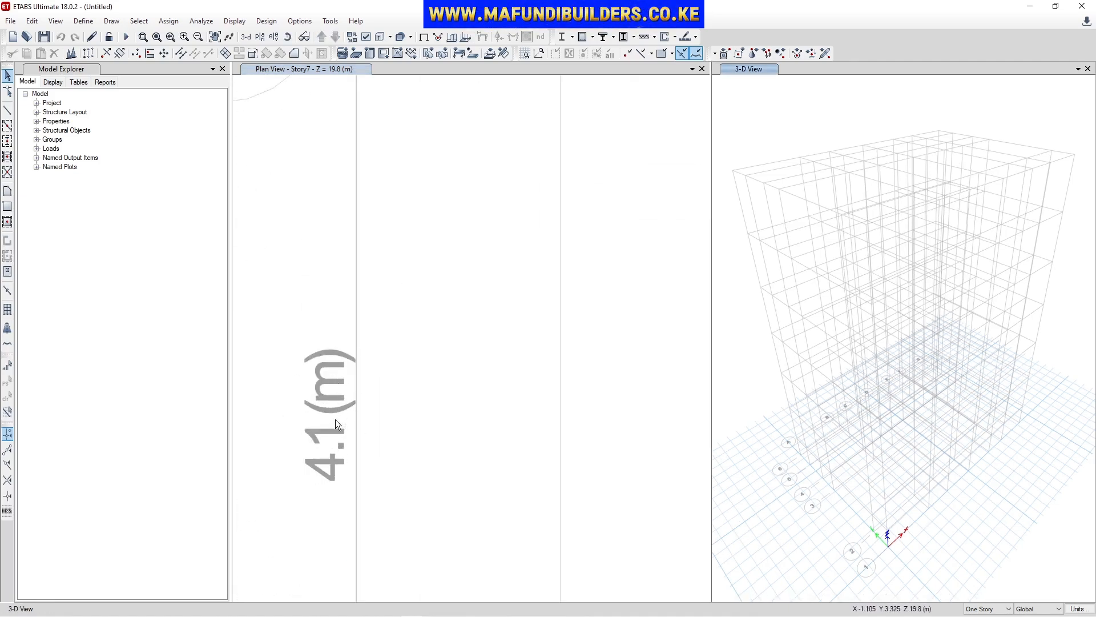
pyautogui.scroll(-2, 373, 339)
pyautogui.scroll(-4, 379, 330)
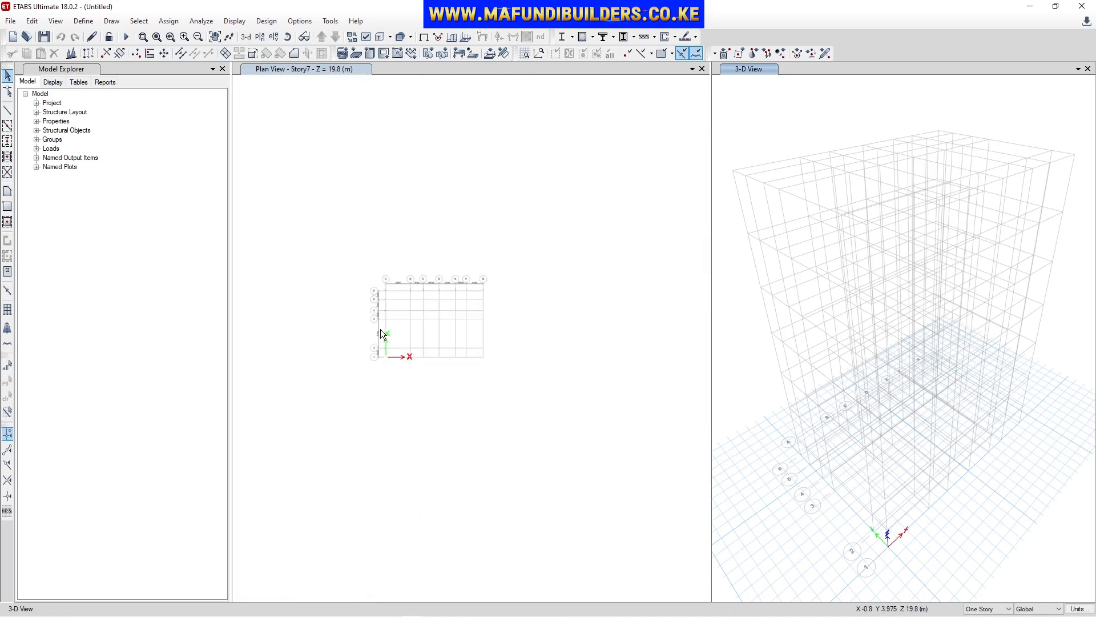
pyautogui.scroll(2, 397, 326)
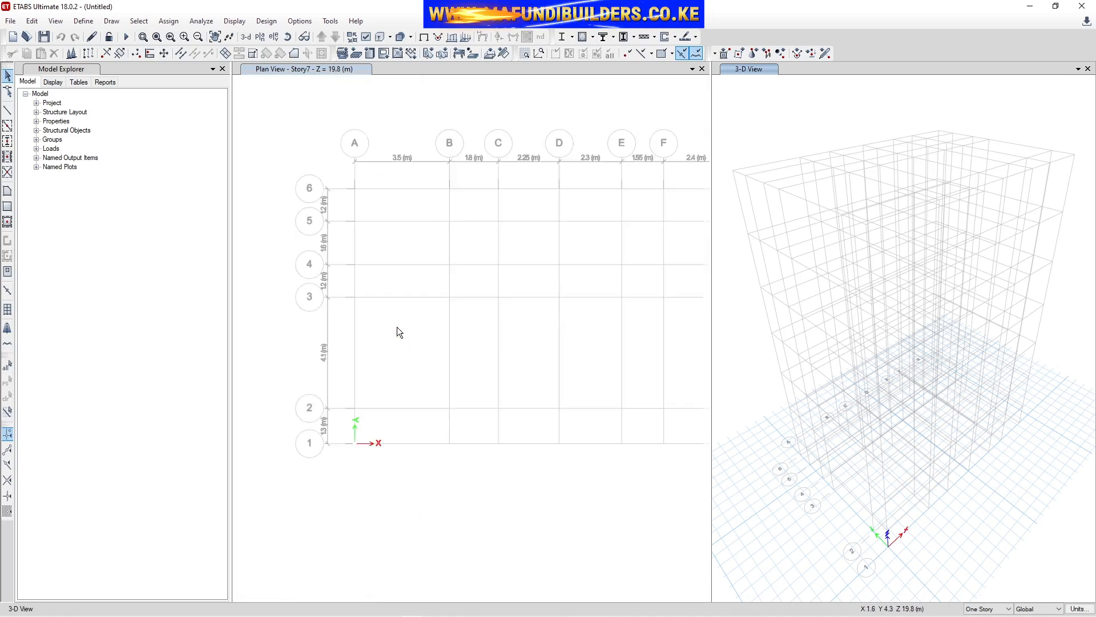
pyautogui.rightClick(409, 230)
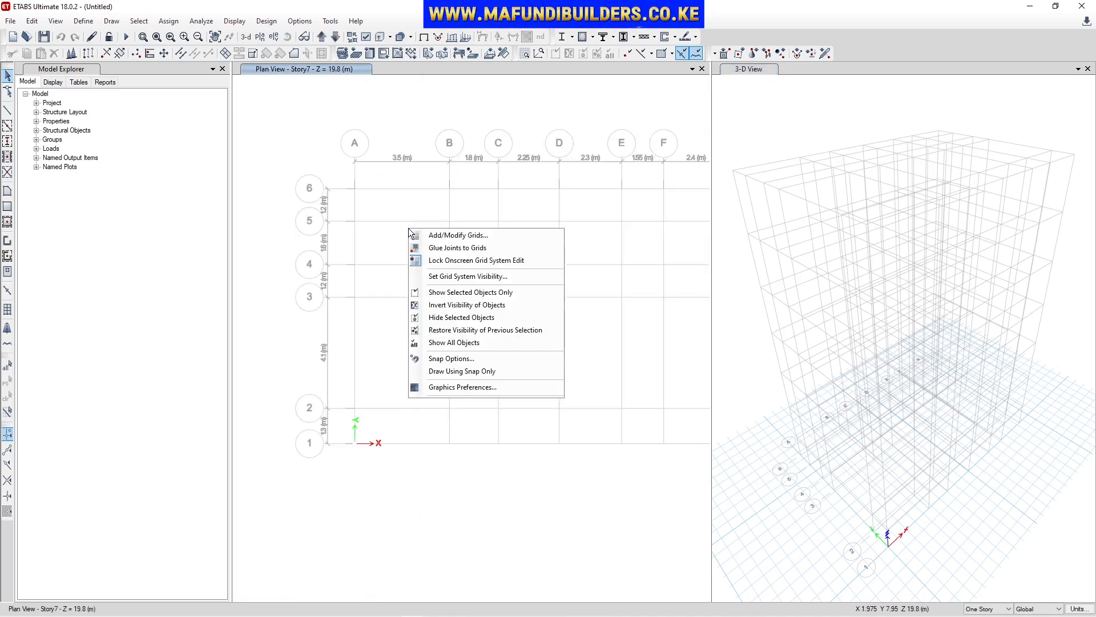
pyautogui.click(451, 232)
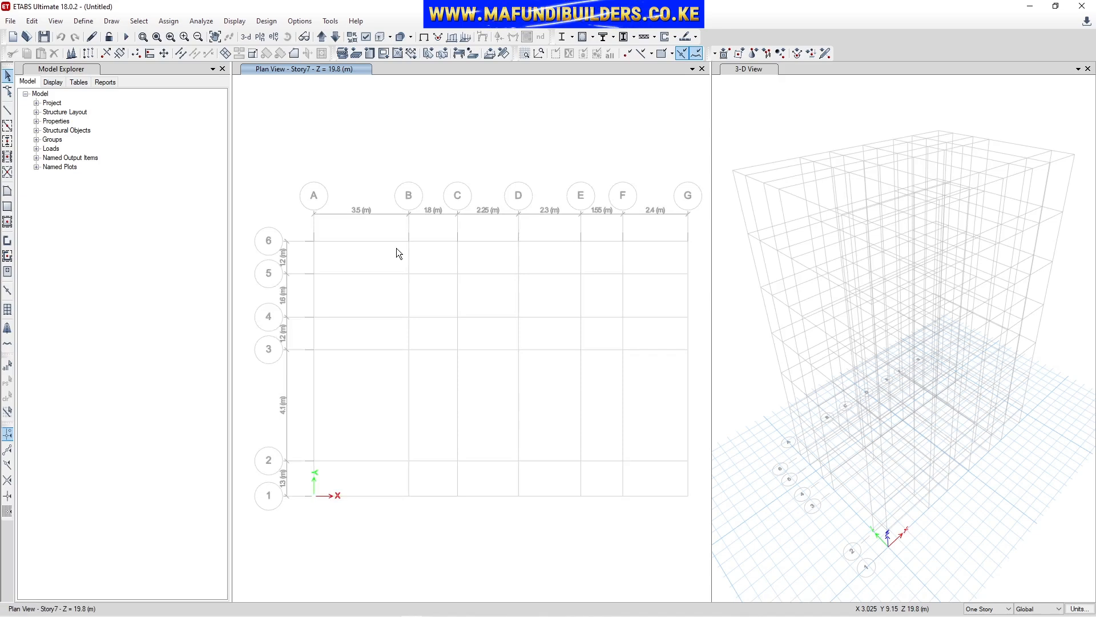
# Examine the X grid spacing labels between grid lines C and G up close in the Story7 plan view.
pyautogui.scroll(5, 494, 200)
pyautogui.scroll(3, 457, 234)
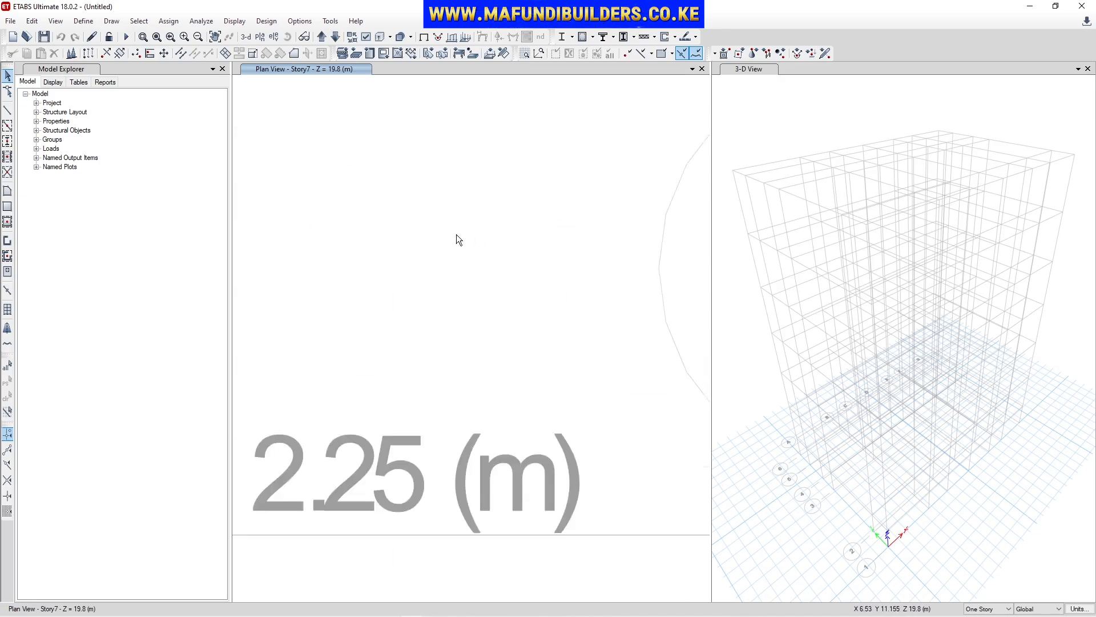
pyautogui.scroll(-8, 374, 383)
pyautogui.scroll(3, 478, 428)
pyautogui.scroll(2, 478, 428)
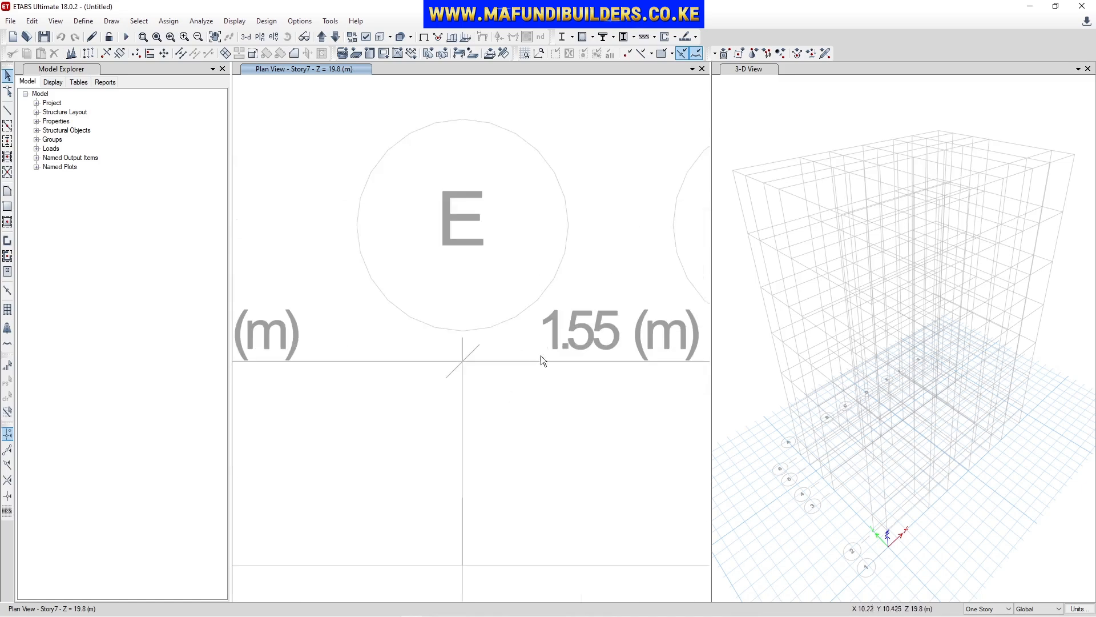
pyautogui.scroll(-6, 559, 350)
pyautogui.scroll(2, 557, 357)
pyautogui.scroll(3, 558, 362)
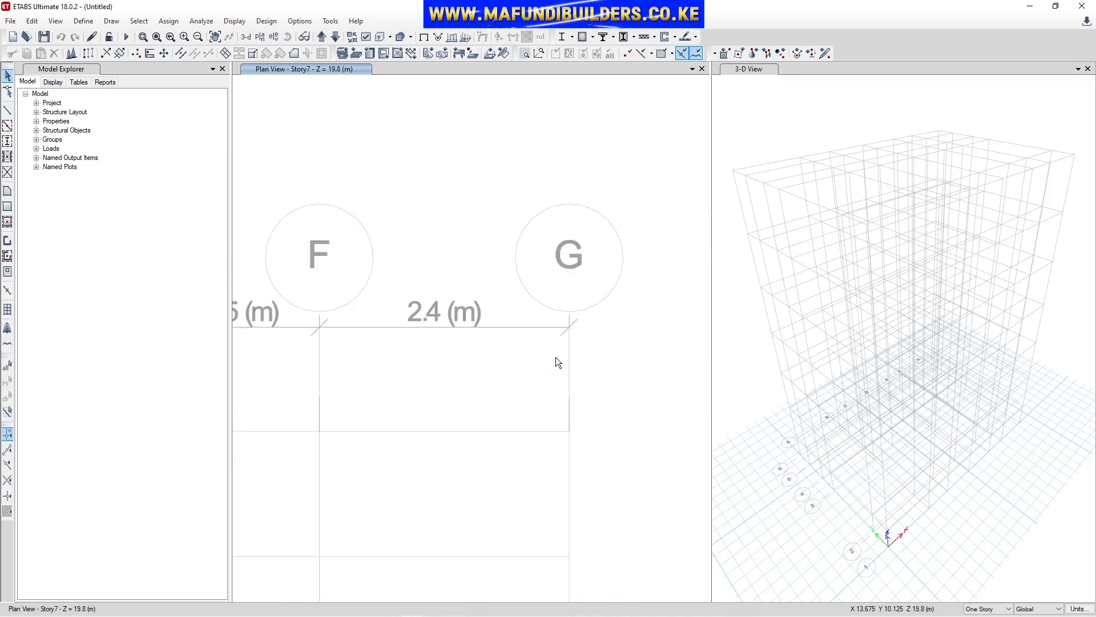